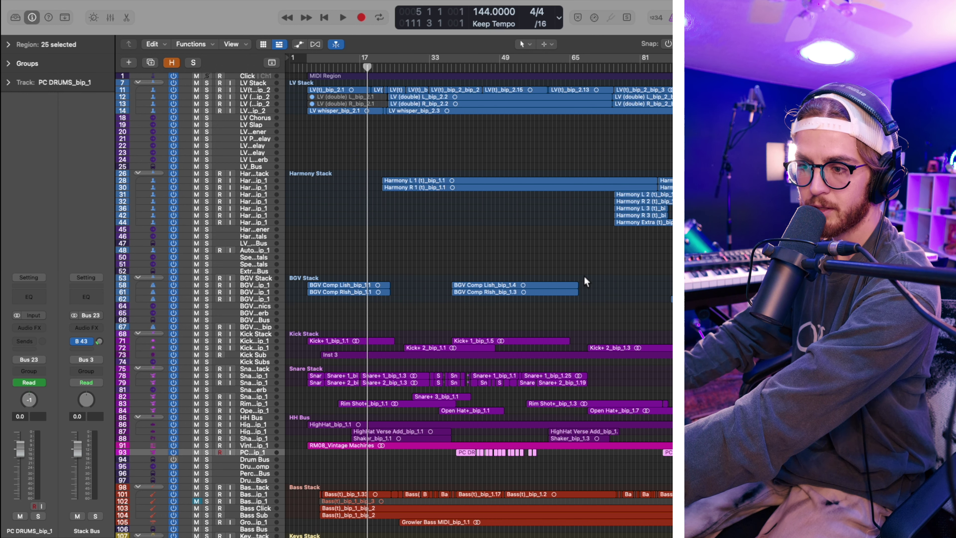
# Scroll to the LV Stack, set the playhead to bar 25 and select LV (double) R_bip_2.
pyautogui.scroll(-10, 584, 279)
pyautogui.scroll(15, 583, 275)
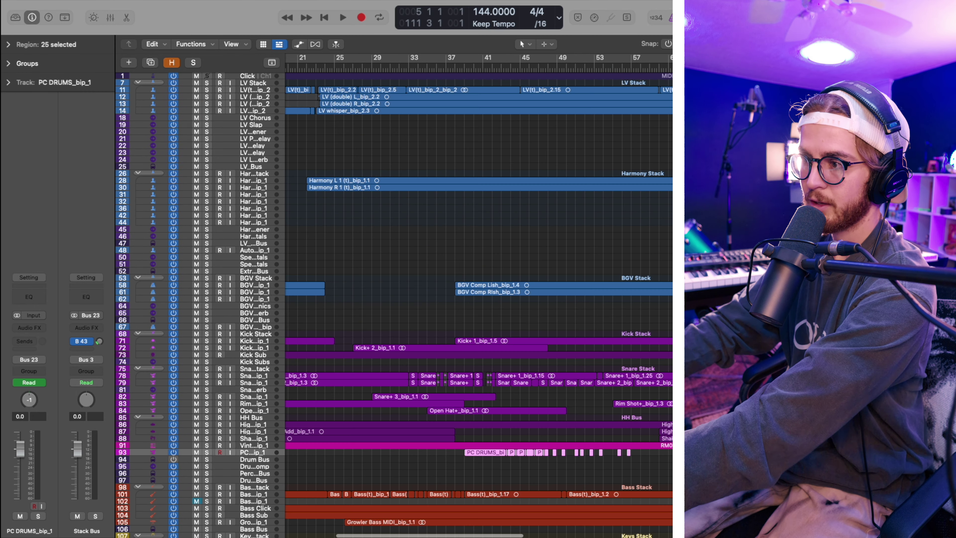
pyautogui.scroll(-10, 389, 278)
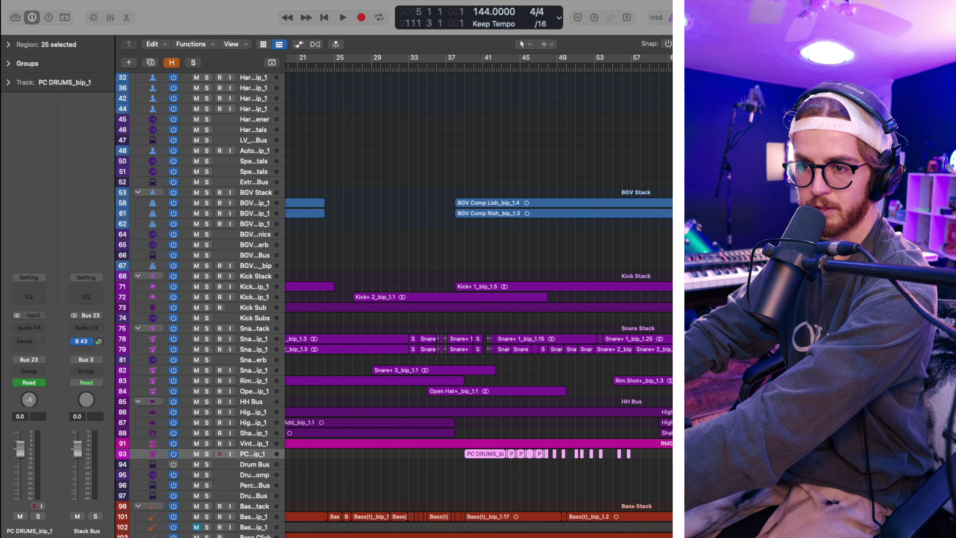
pyautogui.scroll(-1, 389, 278)
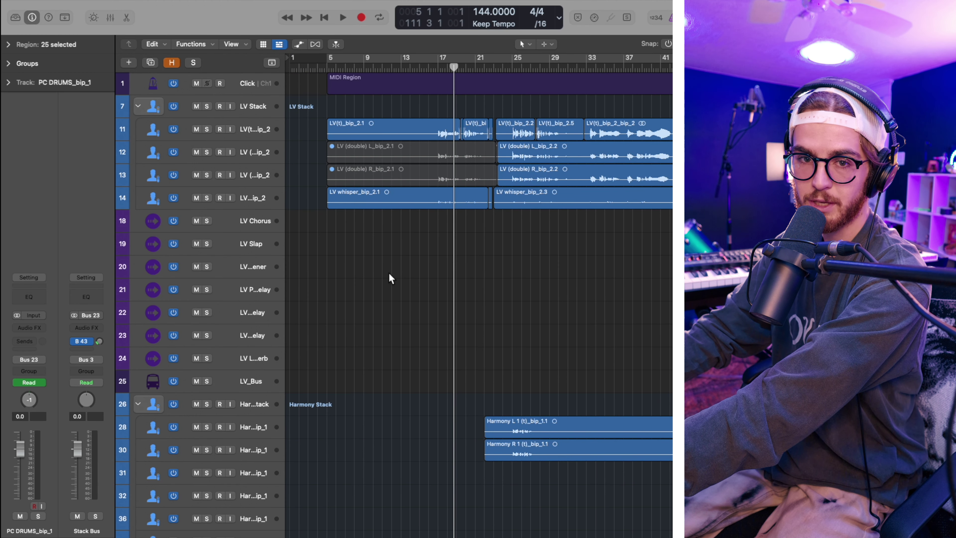
pyautogui.scroll(-8, 390, 273)
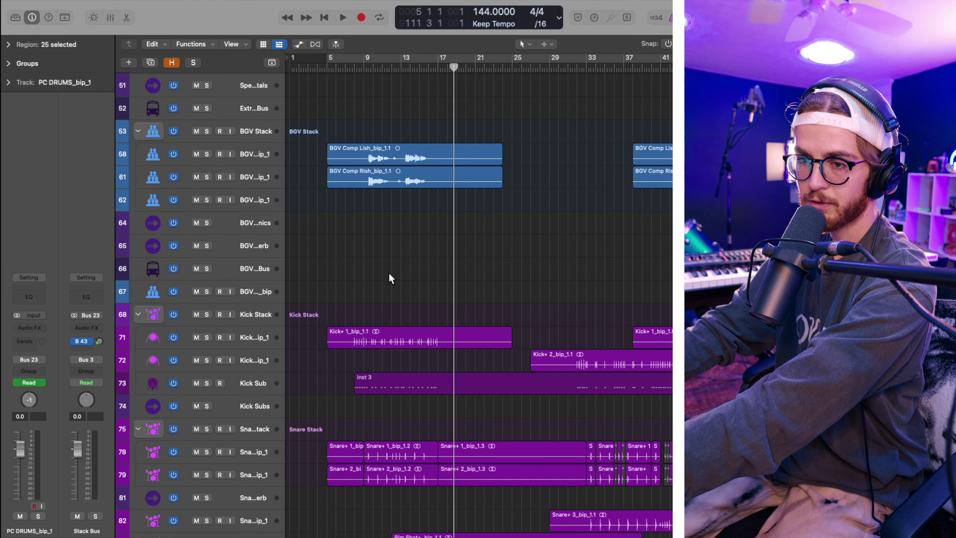
pyautogui.scroll(8, 389, 272)
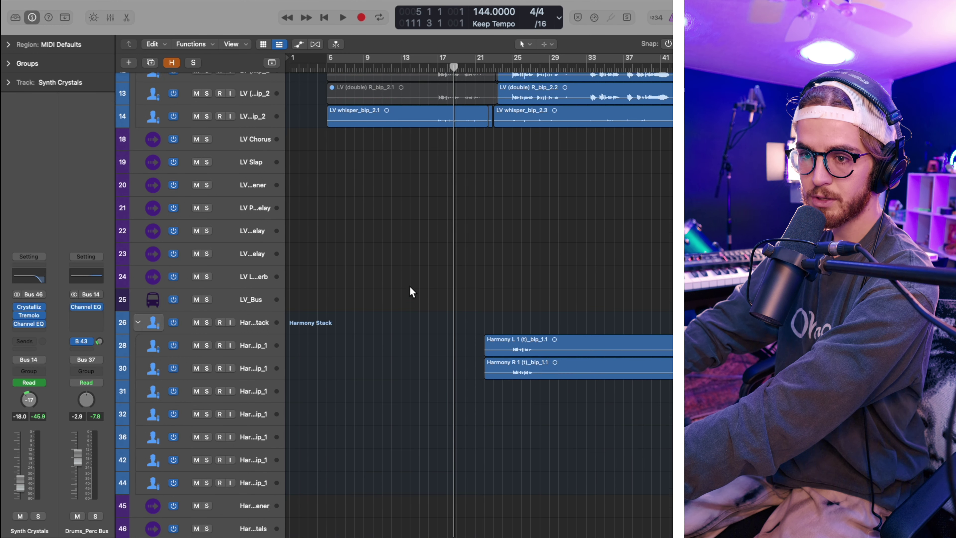
pyautogui.scroll(2, 410, 287)
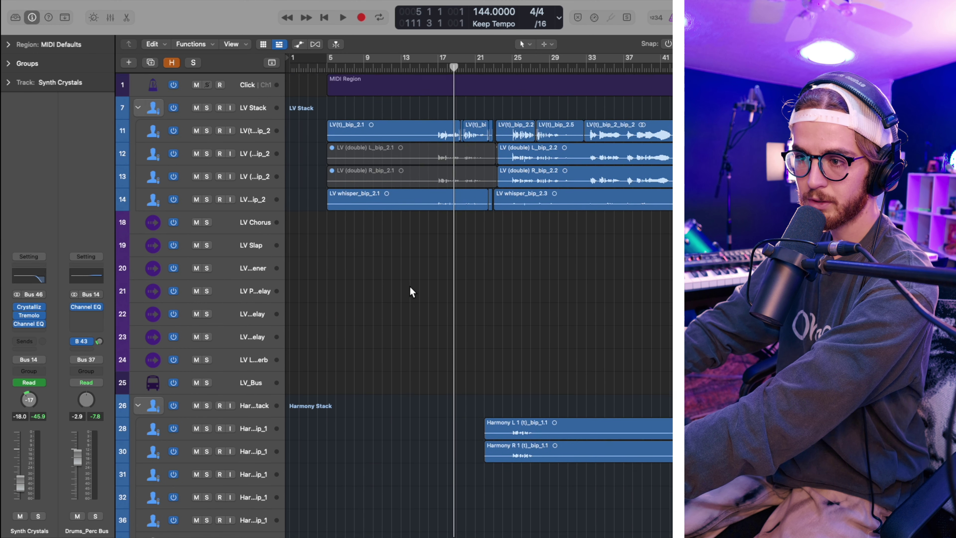
pyautogui.hscroll(10, 410, 287)
pyautogui.hscroll(-10, 410, 287)
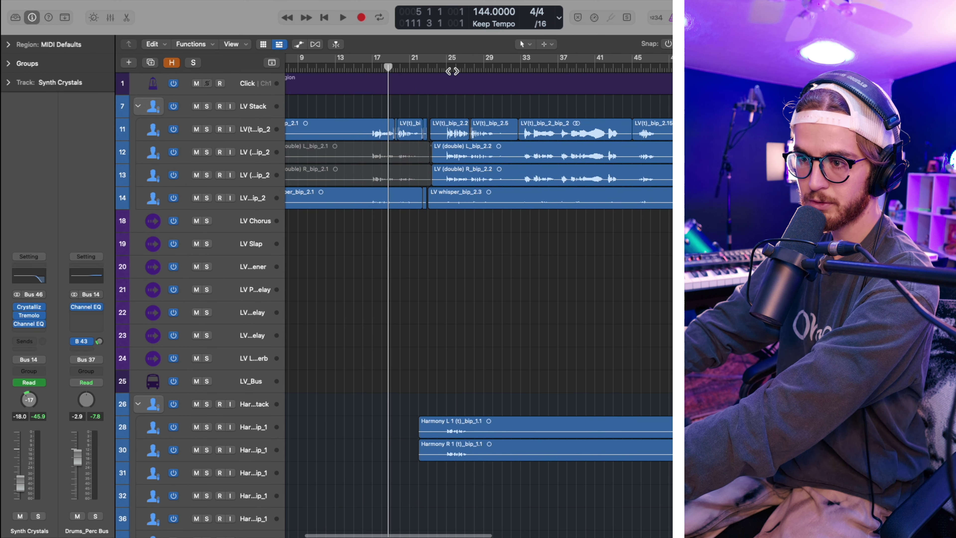
pyautogui.click(453, 70)
pyautogui.click(188, 130)
pyautogui.click(187, 174)
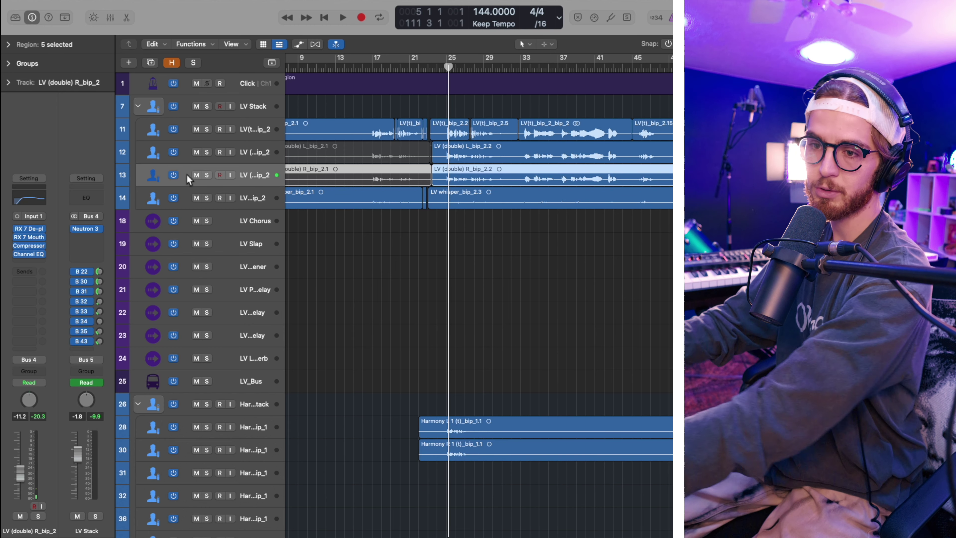
# Solo LV whisper_bip_2 with enlarged track rows and raise its volume slightly during playback.
pyautogui.click(207, 198)
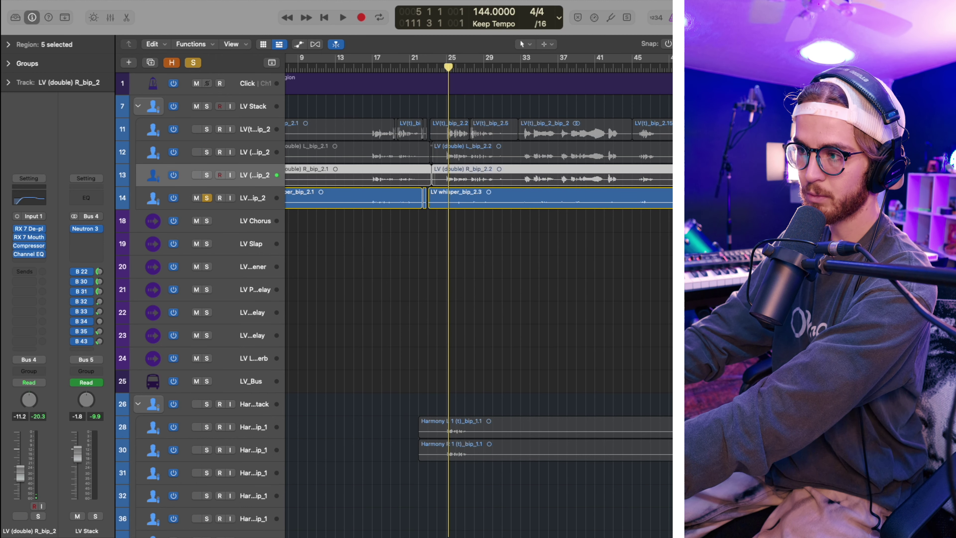
pyautogui.press('super+Down')
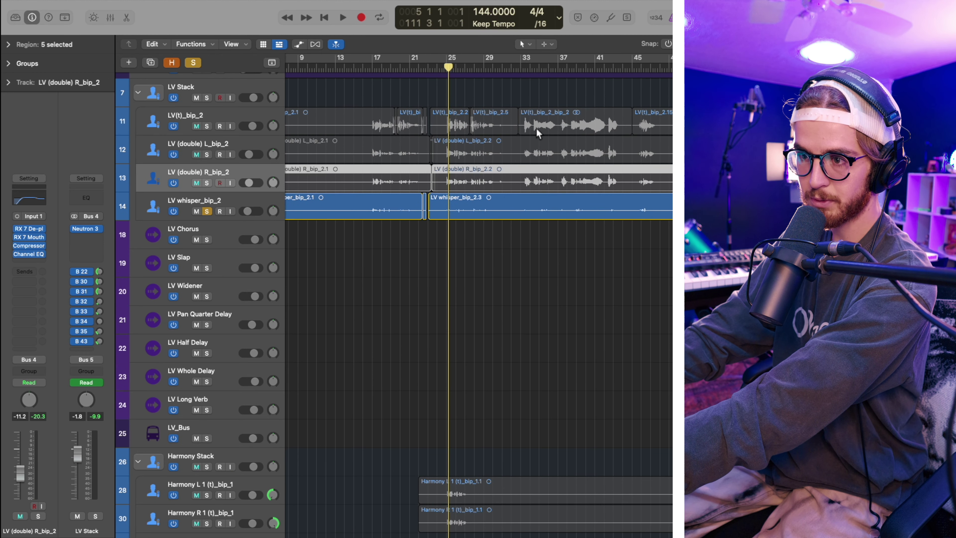
pyautogui.press('space')
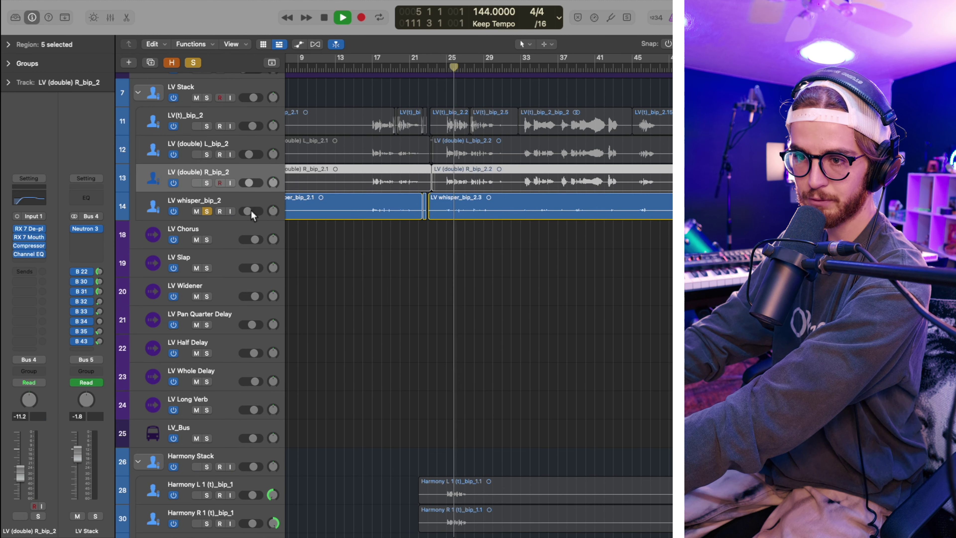
pyautogui.moveTo(251, 211); pyautogui.dragTo(274, 214)
pyautogui.press('space')
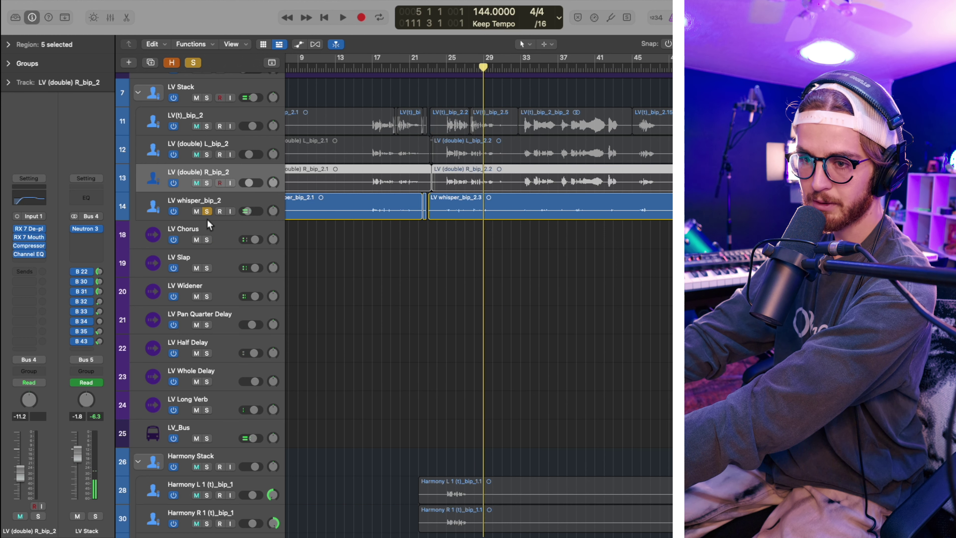
# Solo the main, double and whisper lead vocals, leaving LV Chorus unsoloed, and play from bar 25.
pyautogui.click(207, 212)
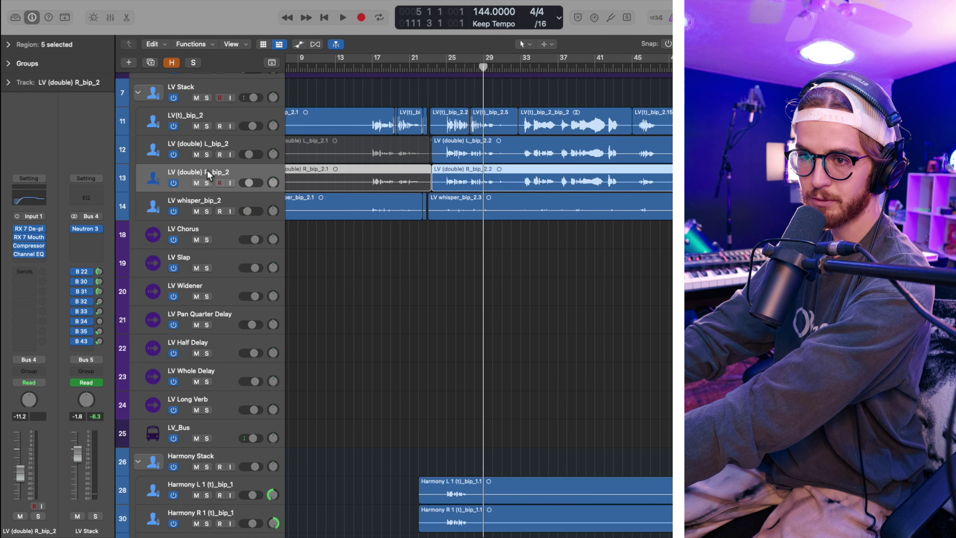
pyautogui.click(207, 126)
pyautogui.click(453, 68)
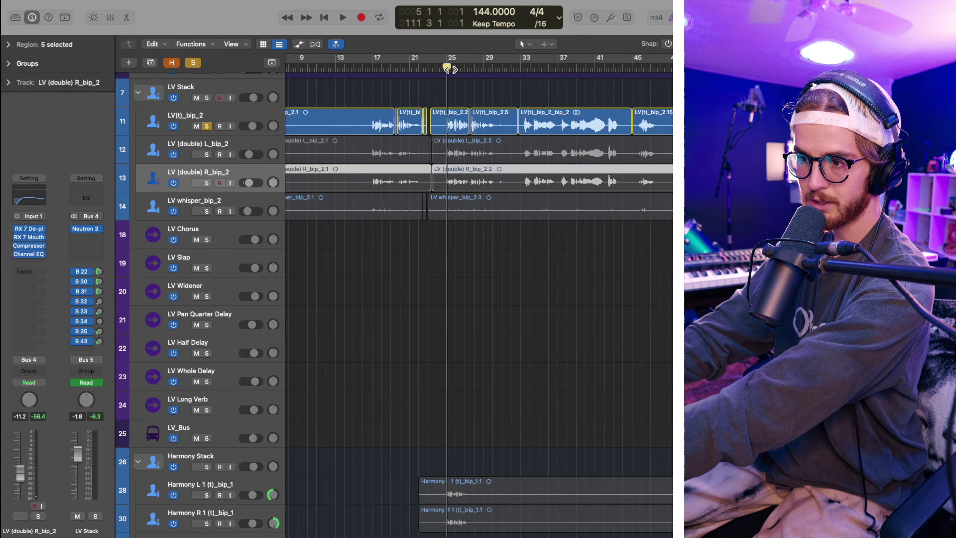
pyautogui.press('space')
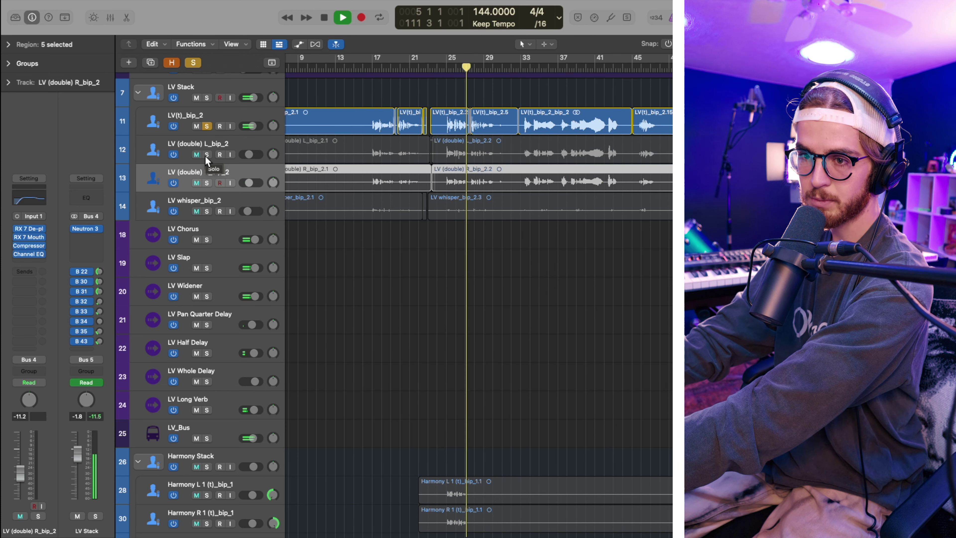
pyautogui.moveTo(206, 156); pyautogui.dragTo(207, 225)
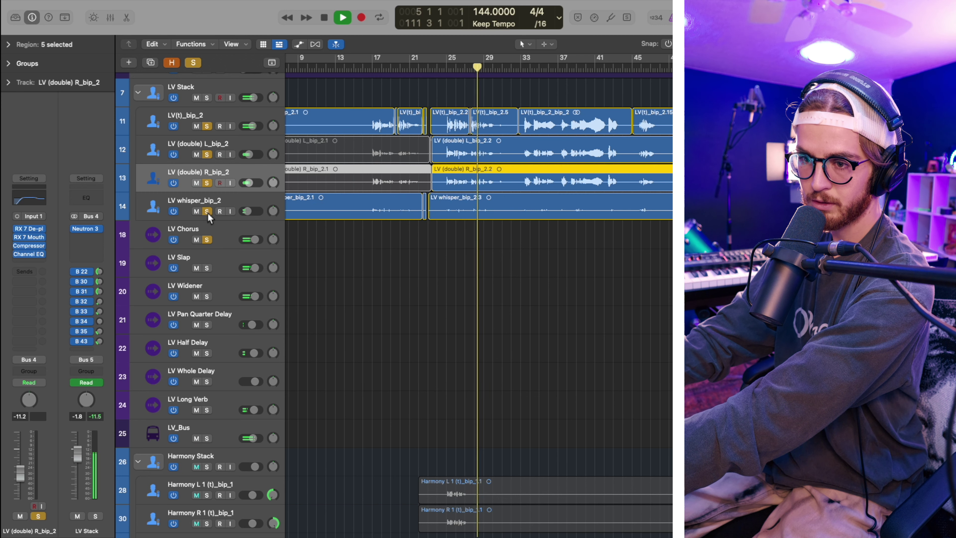
pyautogui.click(207, 240)
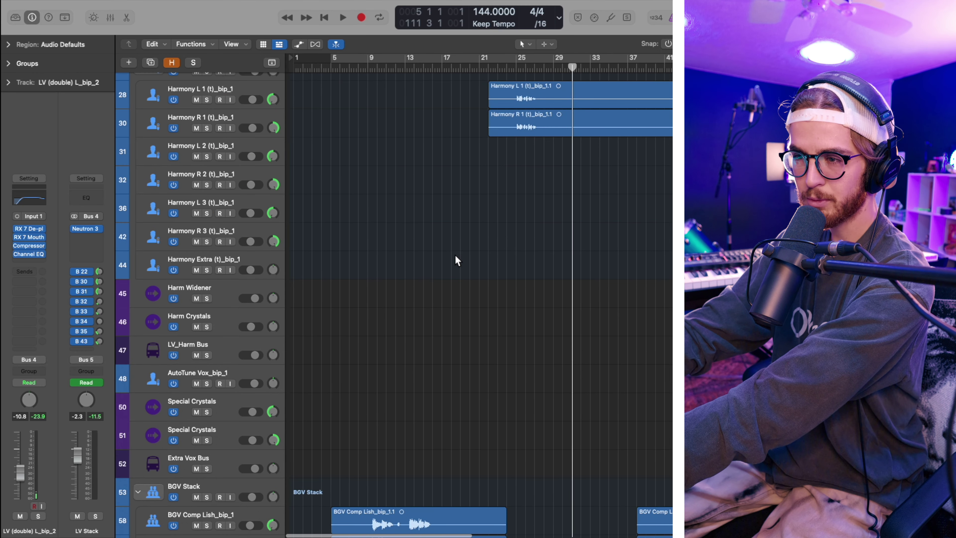
# Scroll to the Harmony Stack and solo it.
pyautogui.hscroll(15, 454, 255)
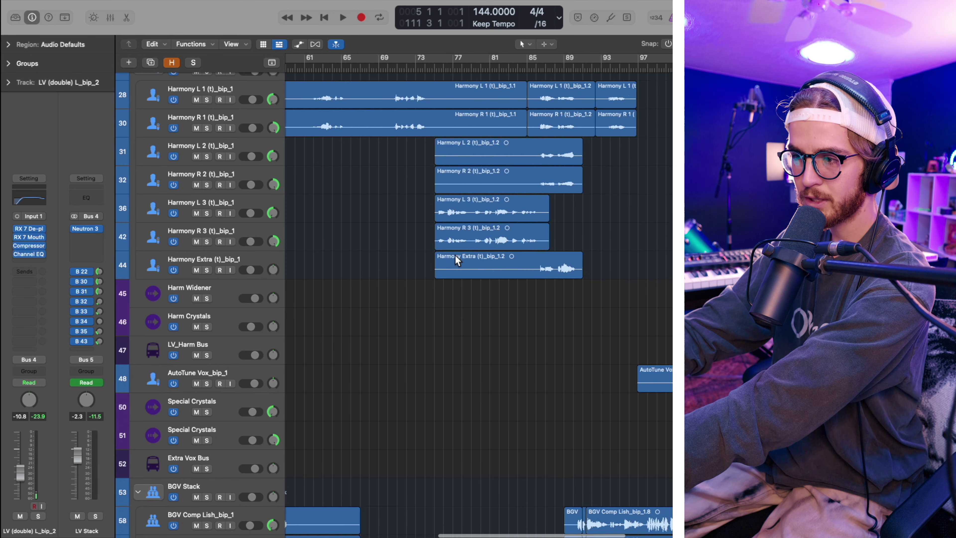
pyautogui.scroll(4, 455, 255)
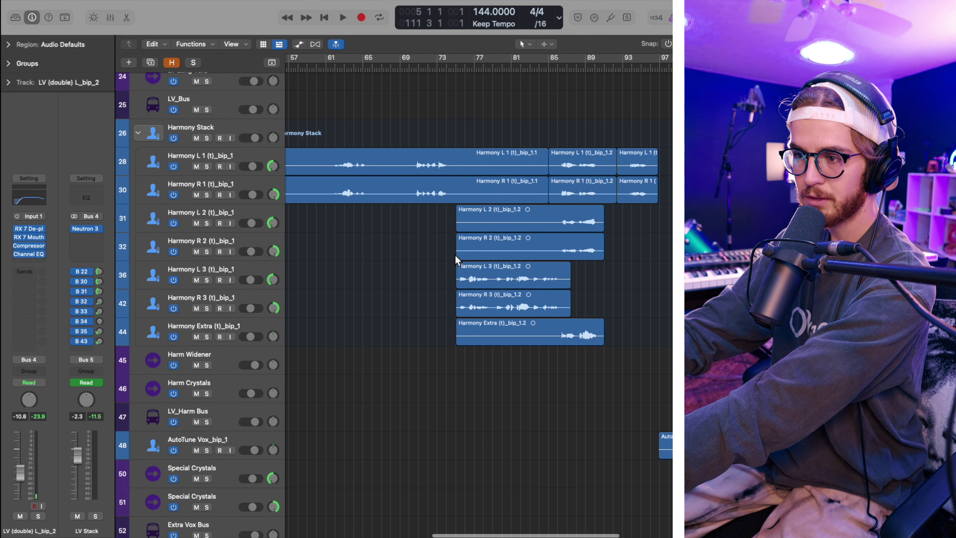
pyautogui.scroll(4, 455, 255)
pyautogui.scroll(-5, 454, 255)
pyautogui.hscroll(-15, 454, 255)
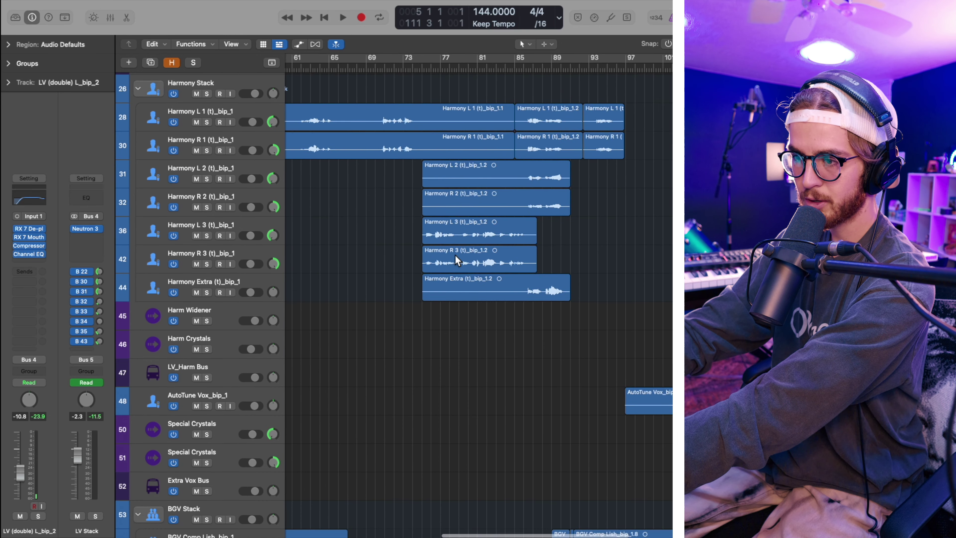
pyautogui.hscroll(15, 455, 255)
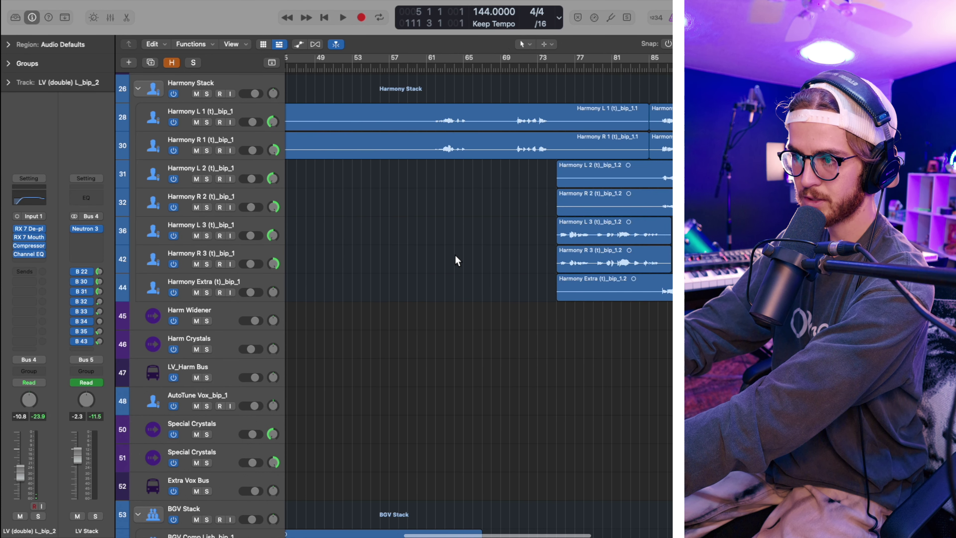
pyautogui.click(207, 93)
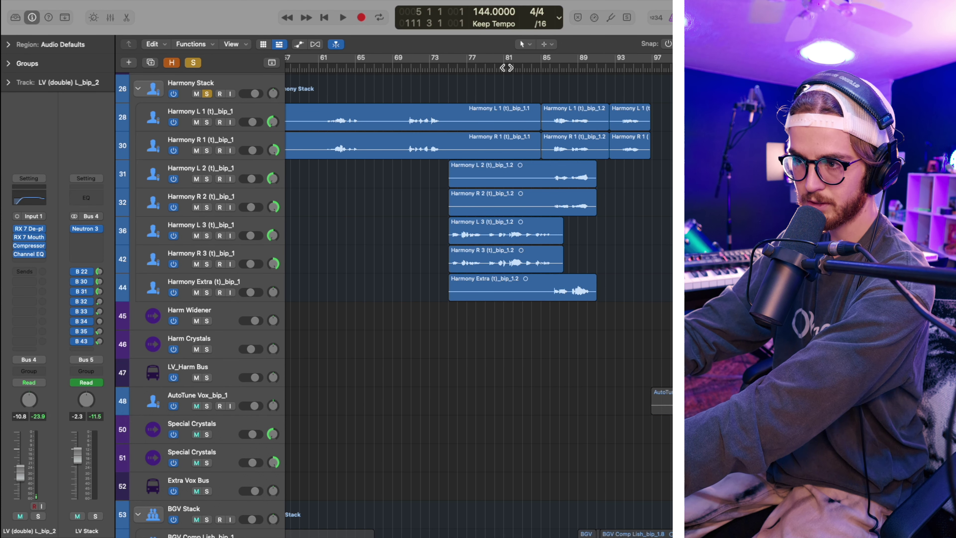
# Play the soloed harmonies, then turn the solo off and restart playback near bar 84.
pyautogui.press('space')
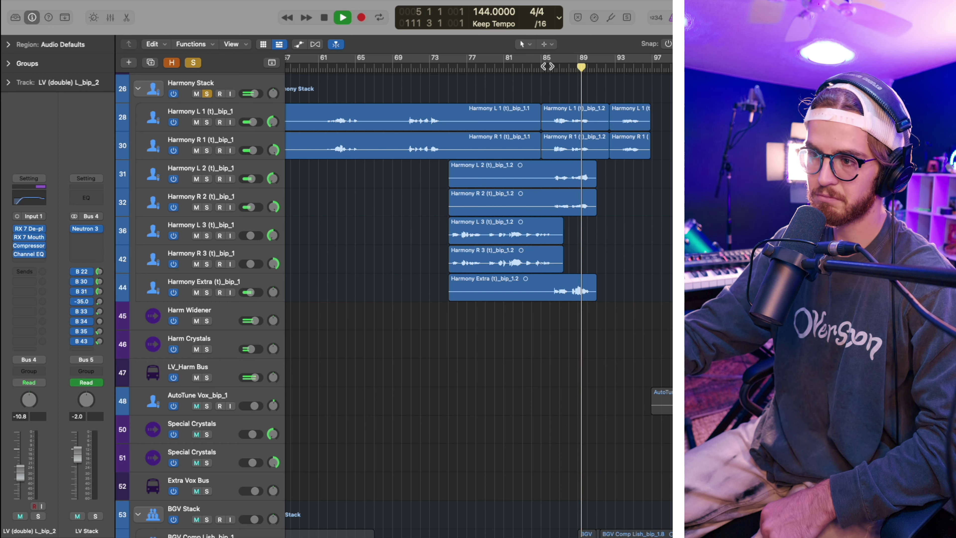
pyautogui.press('space')
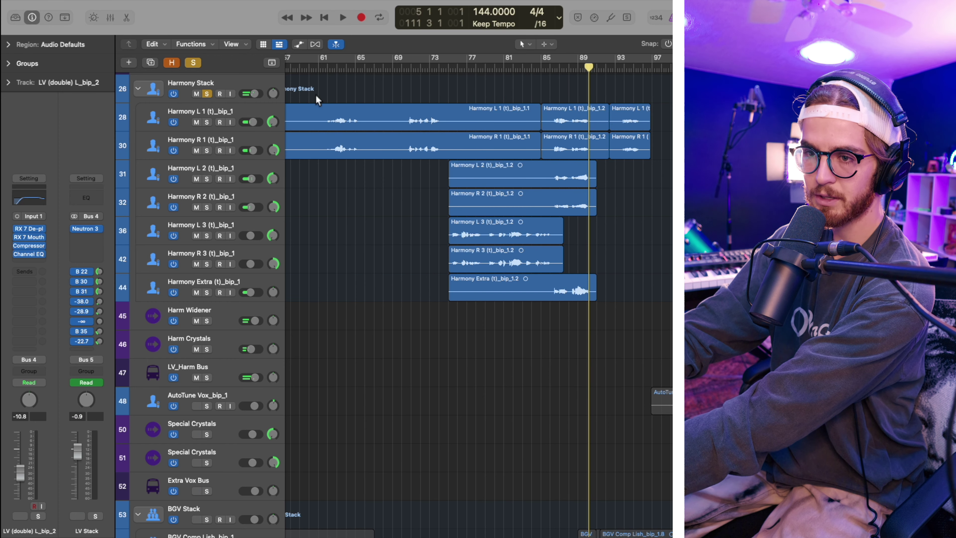
pyautogui.click(207, 94)
pyautogui.doubleClick(547, 66)
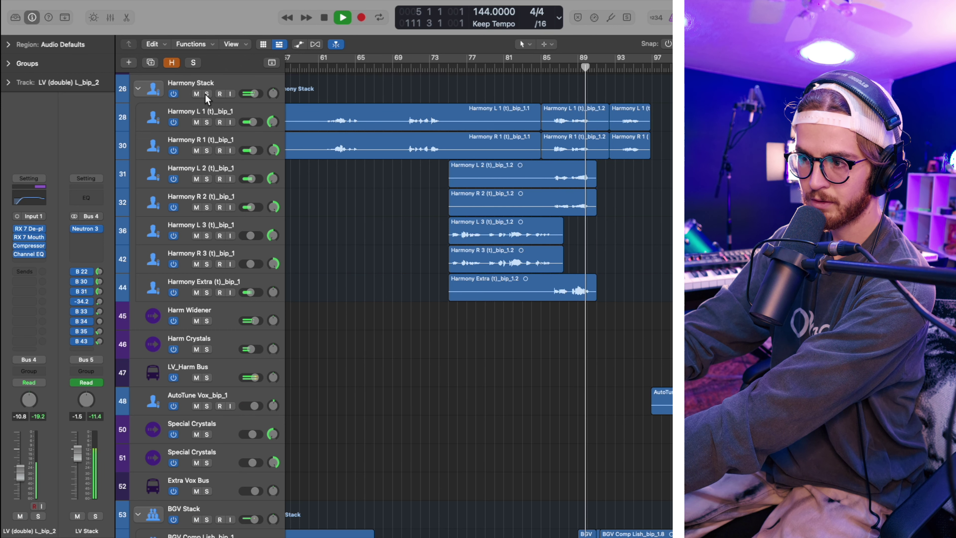
# Set the playhead to bar 9, play the BGV Stack soloed, then return to bar 9.
pyautogui.press('space')
pyautogui.scroll(-10, 362, 171)
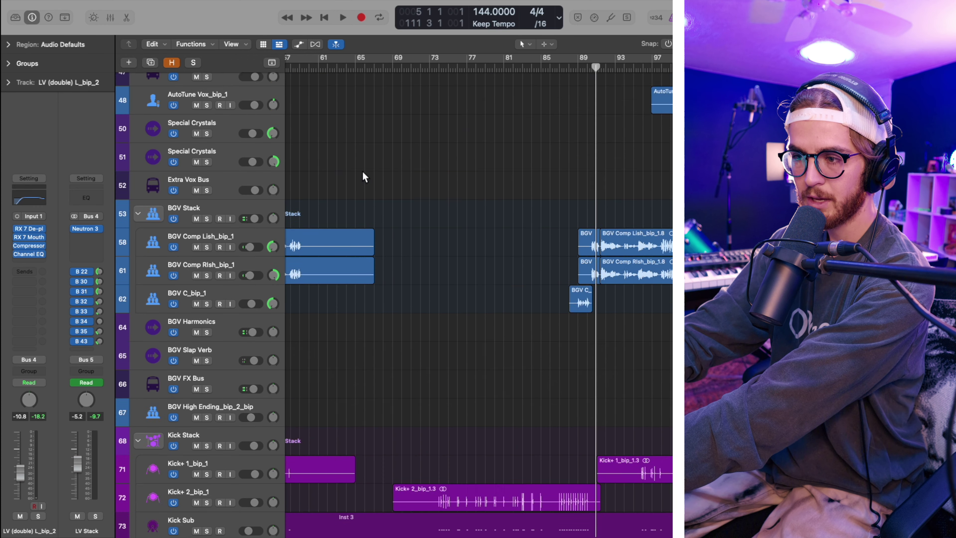
pyautogui.hscroll(-15, 498, 102)
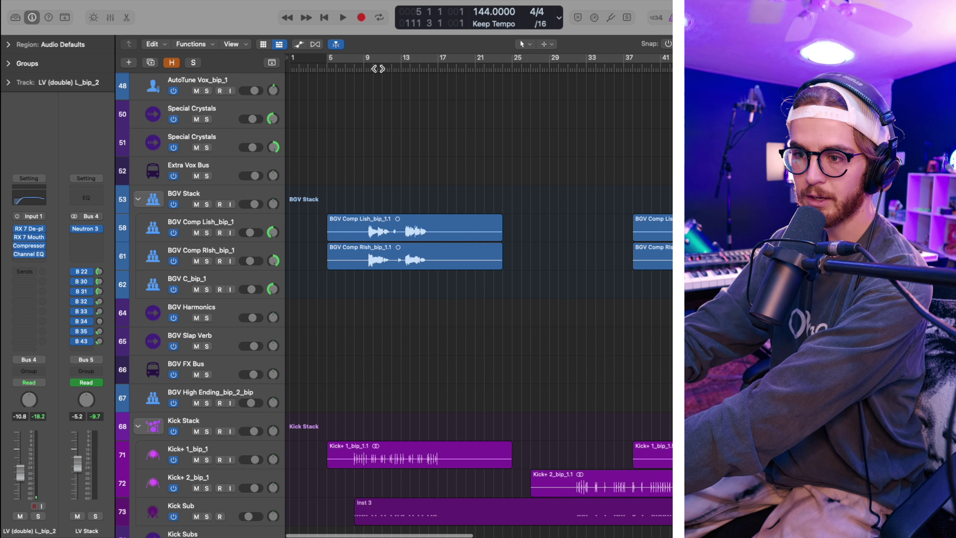
pyautogui.click(373, 69)
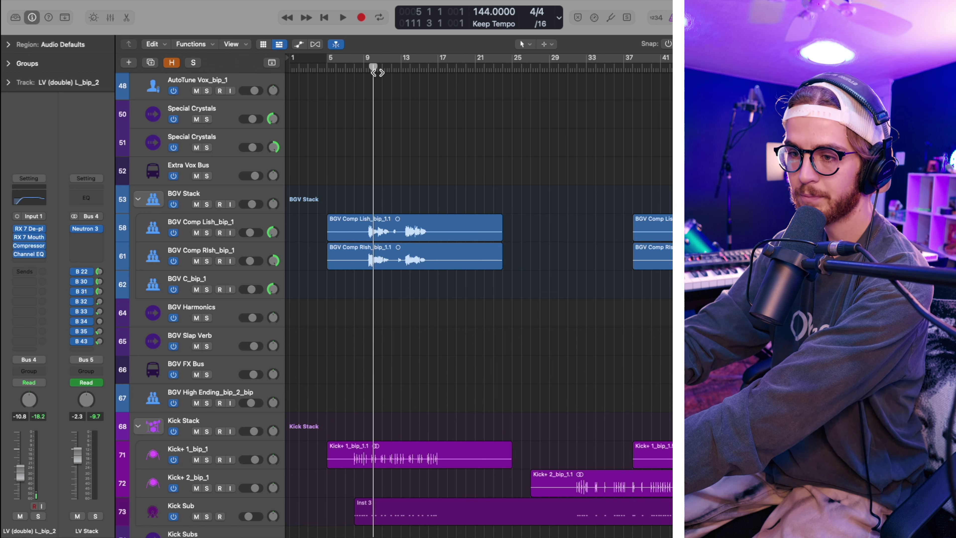
pyautogui.click(370, 71)
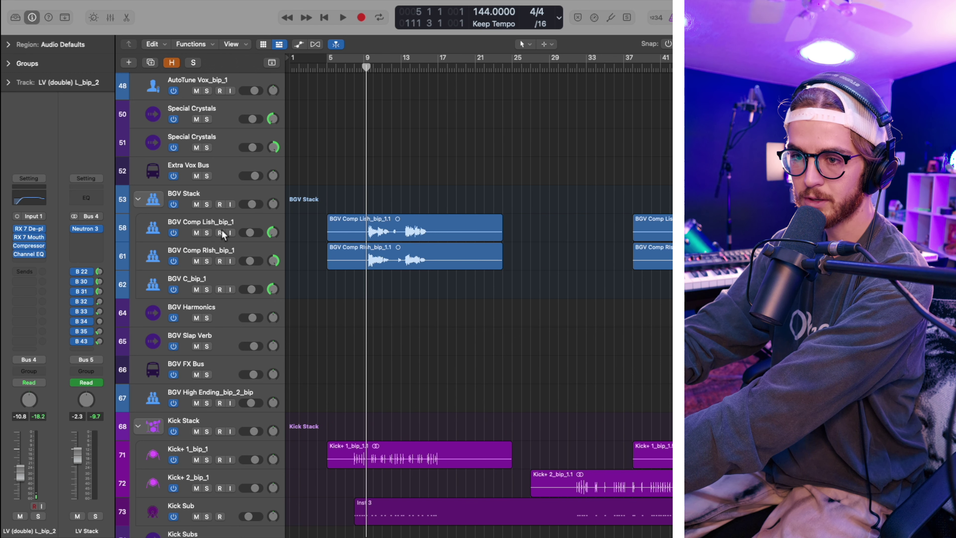
pyautogui.click(208, 206)
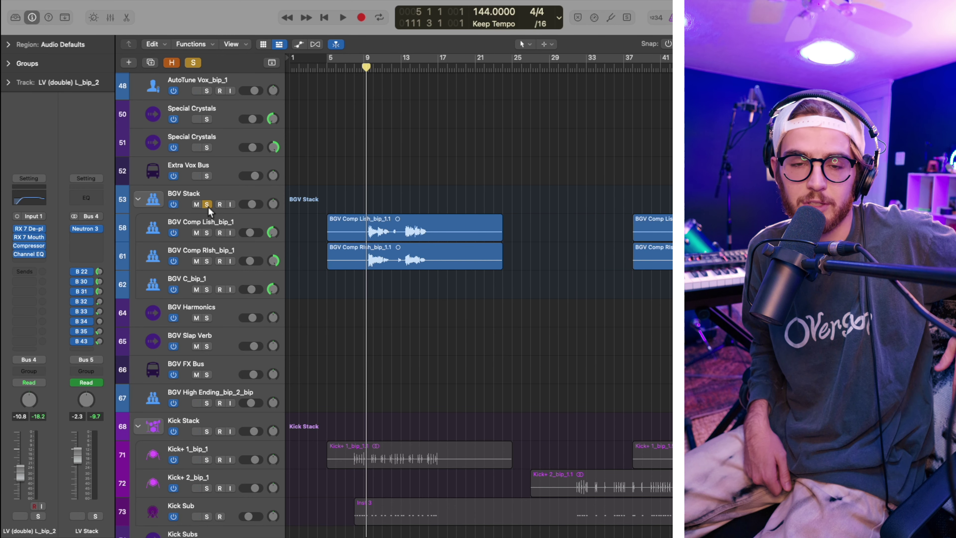
pyautogui.press('space')
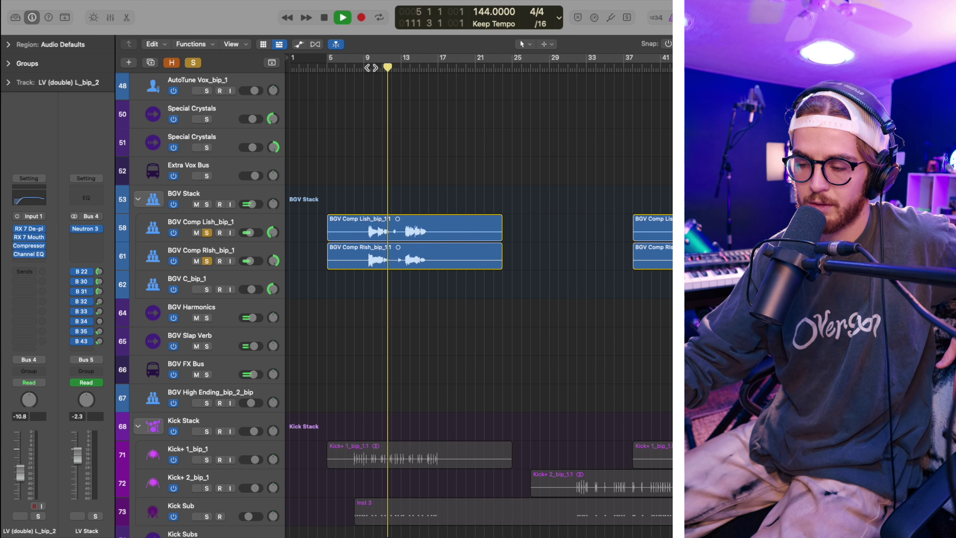
pyautogui.press('space')
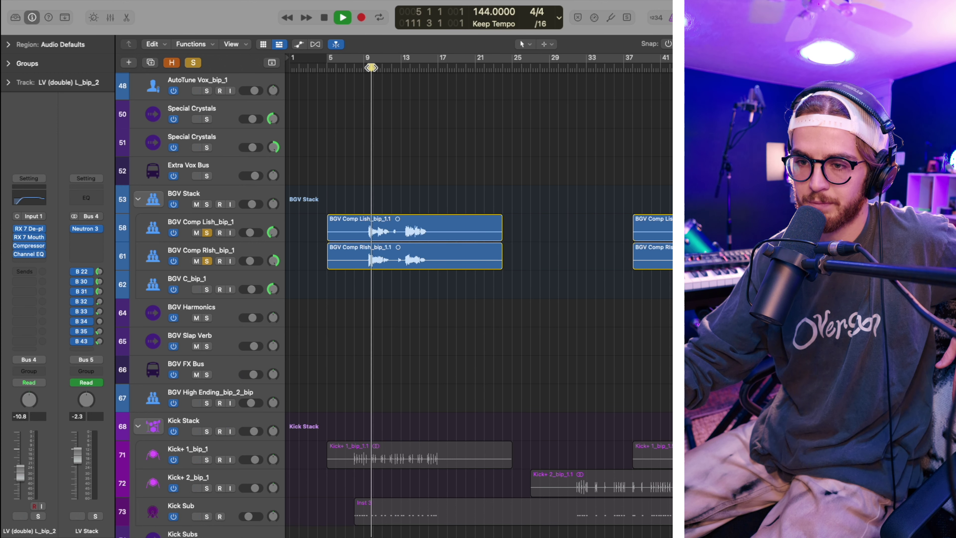
pyautogui.press('space')
pyautogui.moveTo(380, 72); pyautogui.dragTo(371, 72)
# Clear the vocal solos, scroll to the drums and play the Drums_Perc Bus soloed.
pyautogui.press('ctrl+alt+super+s')
pyautogui.scroll(-10, 457, 315)
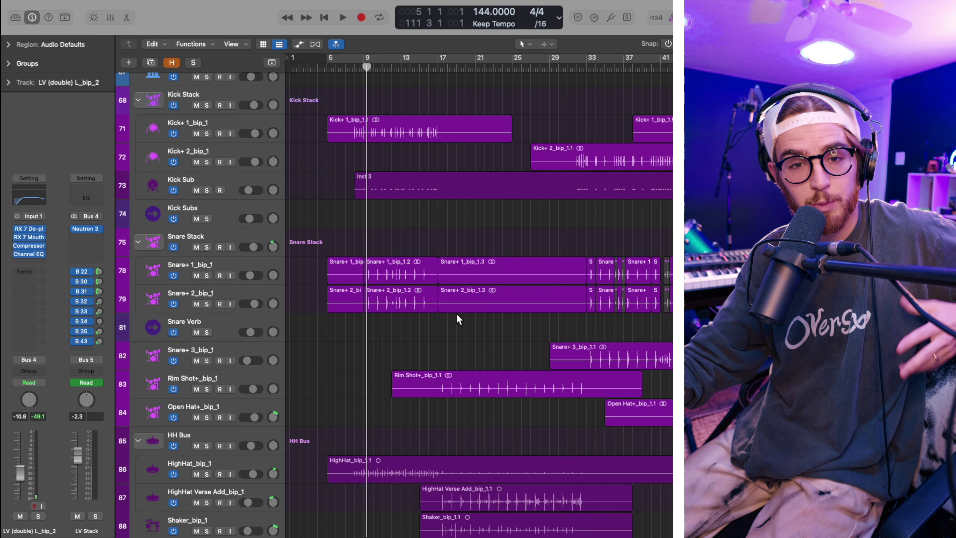
pyautogui.scroll(-1, 456, 314)
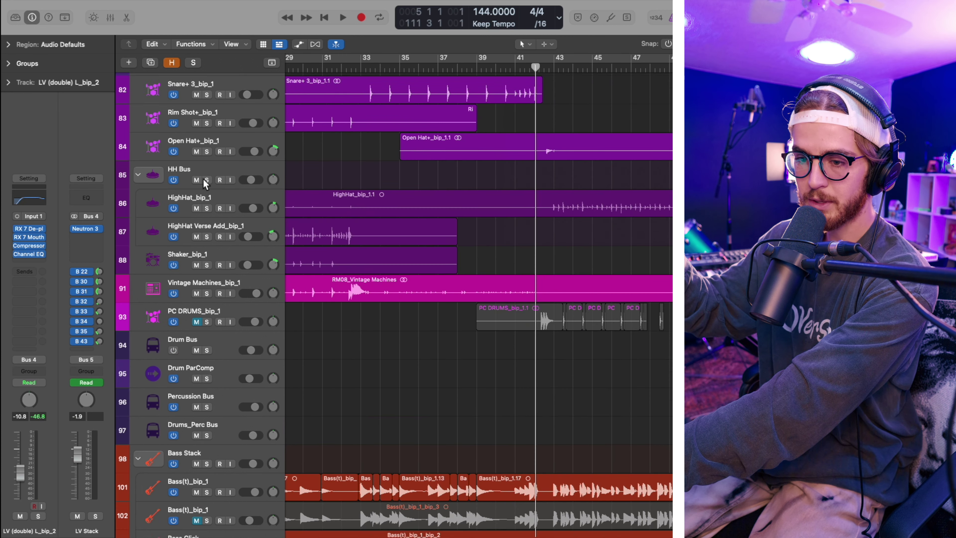
pyautogui.scroll(-2, 204, 178)
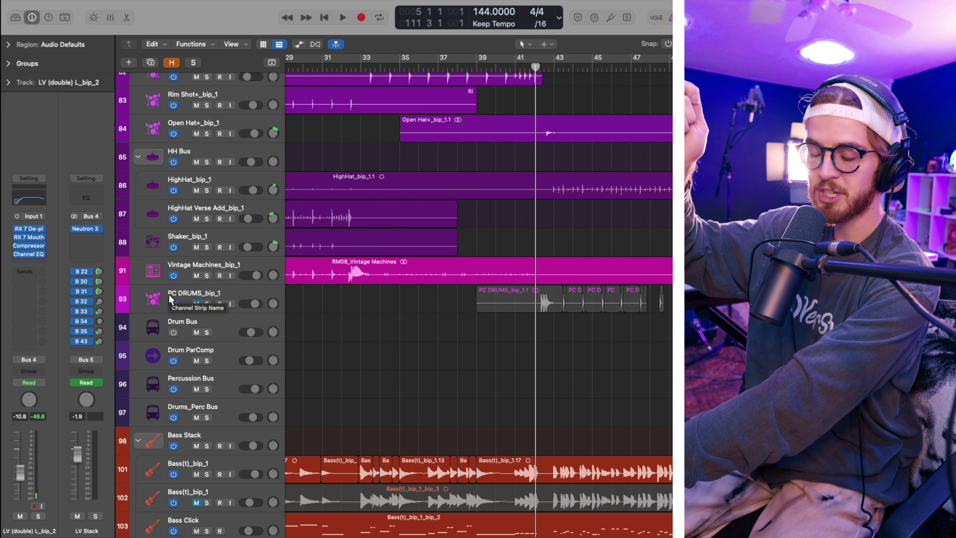
pyautogui.click(207, 417)
pyautogui.press('space')
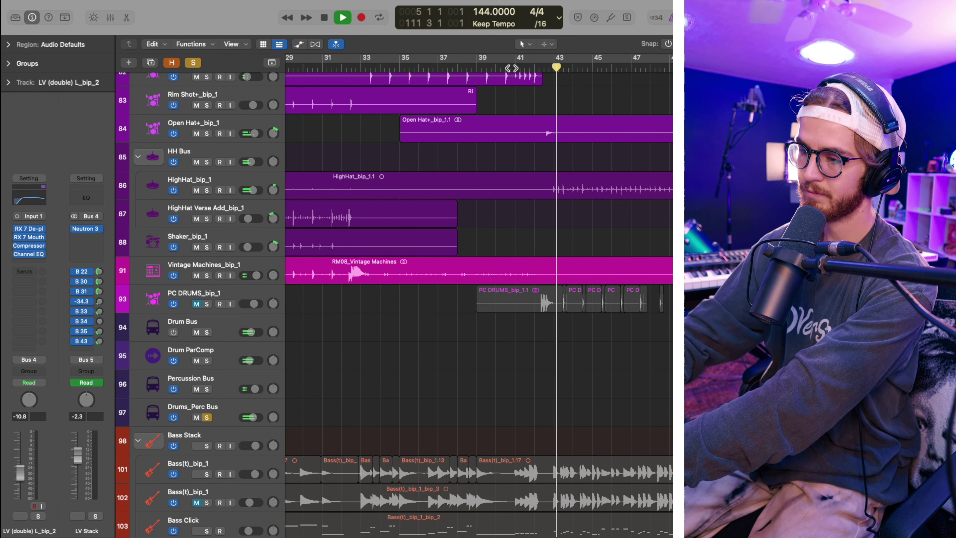
pyautogui.press('space')
# Solo PC DRUMS_bip_1 and audition it from about bar 42.
pyautogui.click(206, 304)
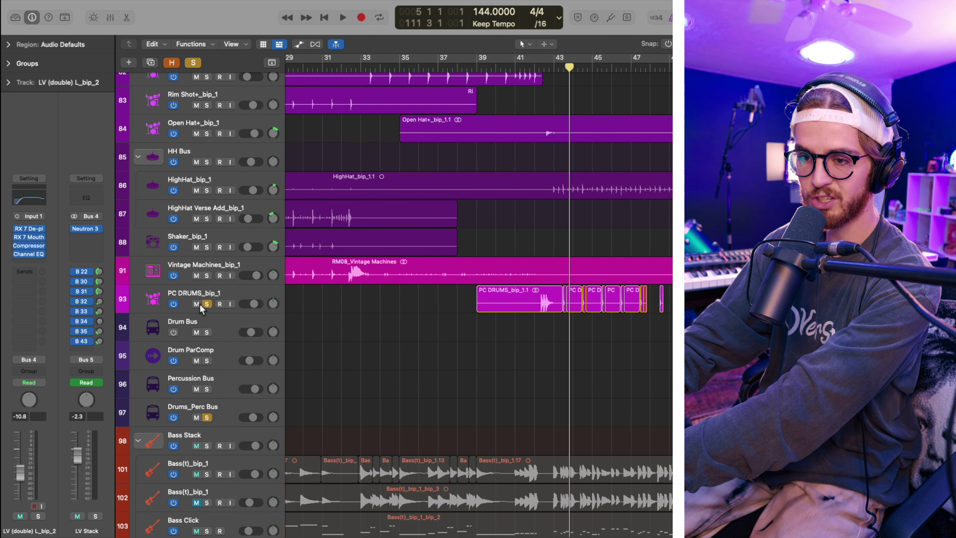
pyautogui.click(532, 69)
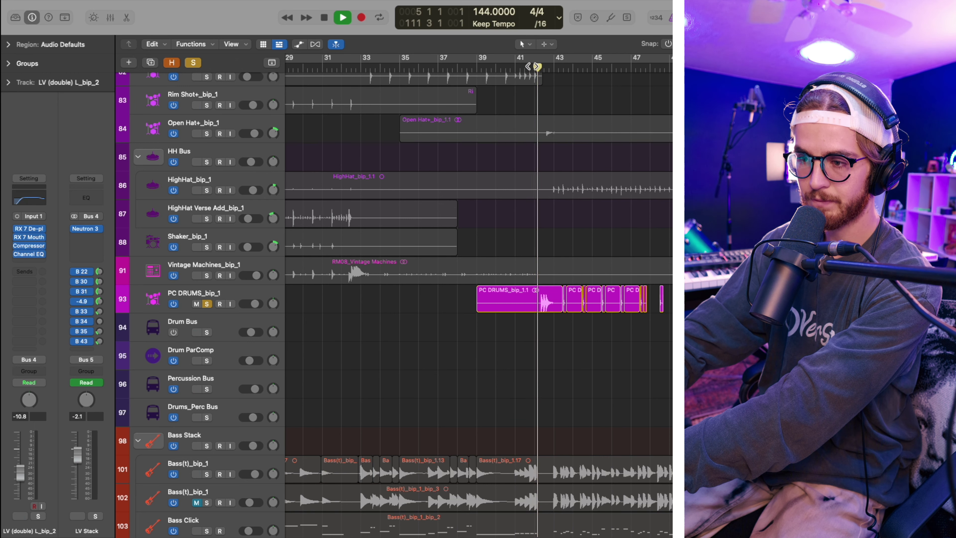
pyautogui.press('space')
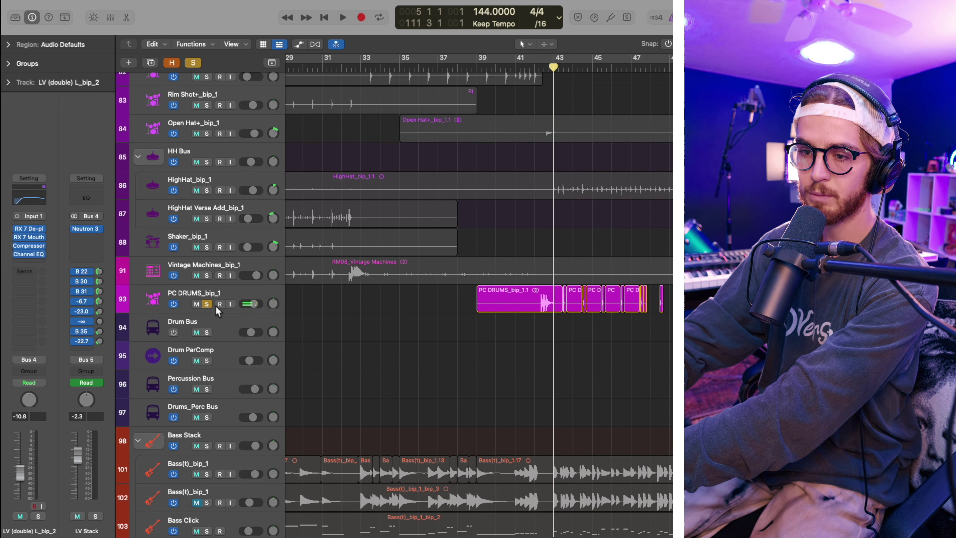
# Unsolo and unmute PC DRUMS_bip_1, then play the full mix from about bar 41.
pyautogui.click(206, 304)
pyautogui.click(533, 68)
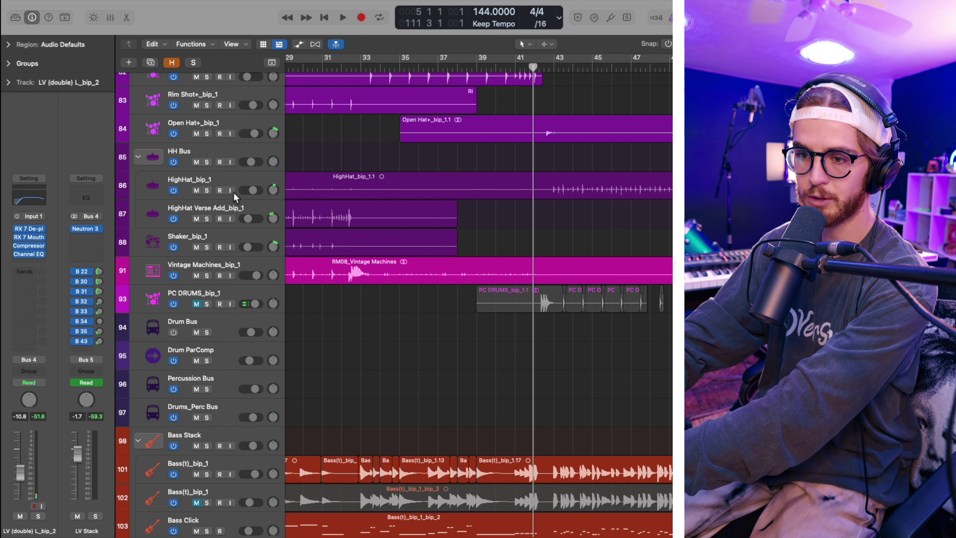
pyautogui.click(196, 304)
pyautogui.press('space')
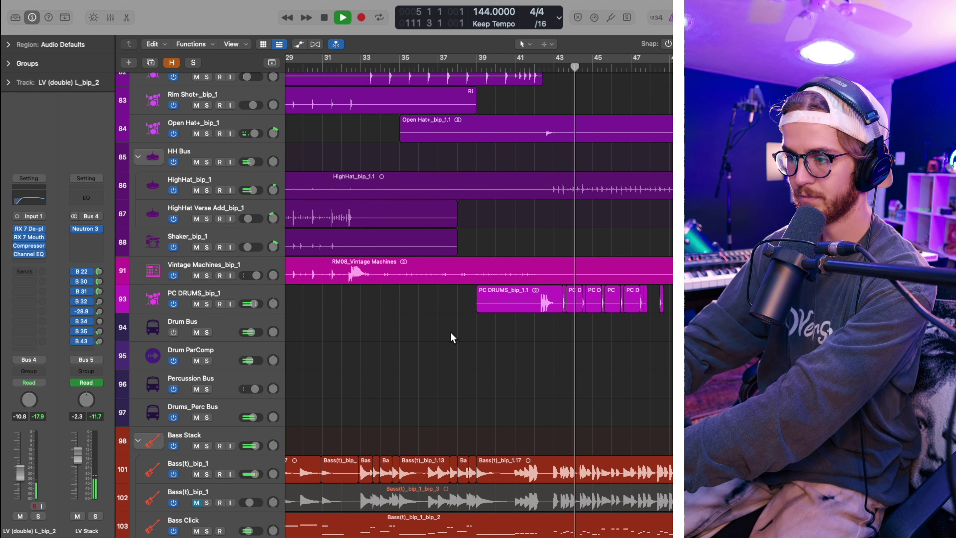
pyautogui.press('space')
pyautogui.scroll(-5, 451, 332)
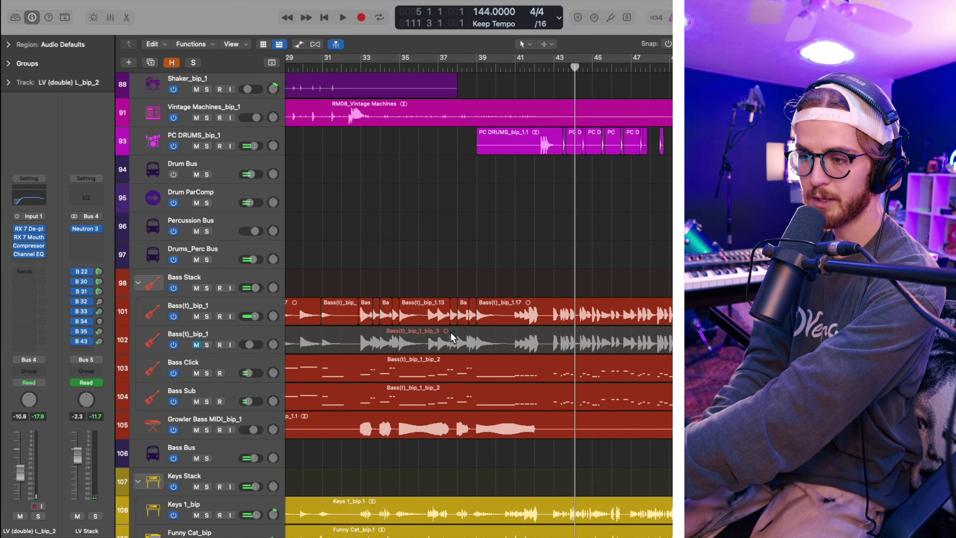
# Solo Bass(t)_bip_1 and Bass Click, raising Bass Click to +3.4 dB during playback.
pyautogui.scroll(-2, 450, 332)
pyautogui.hscroll(-15, 450, 332)
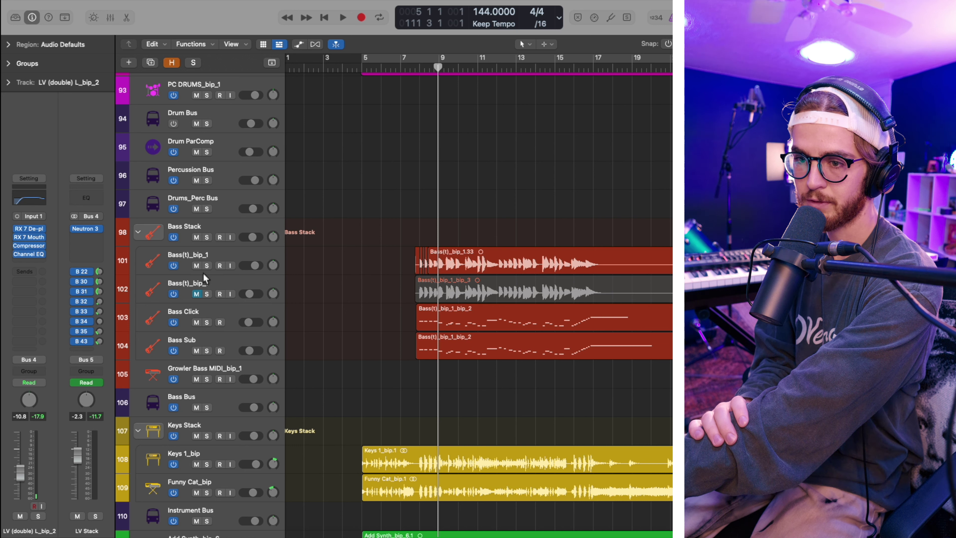
pyautogui.click(206, 266)
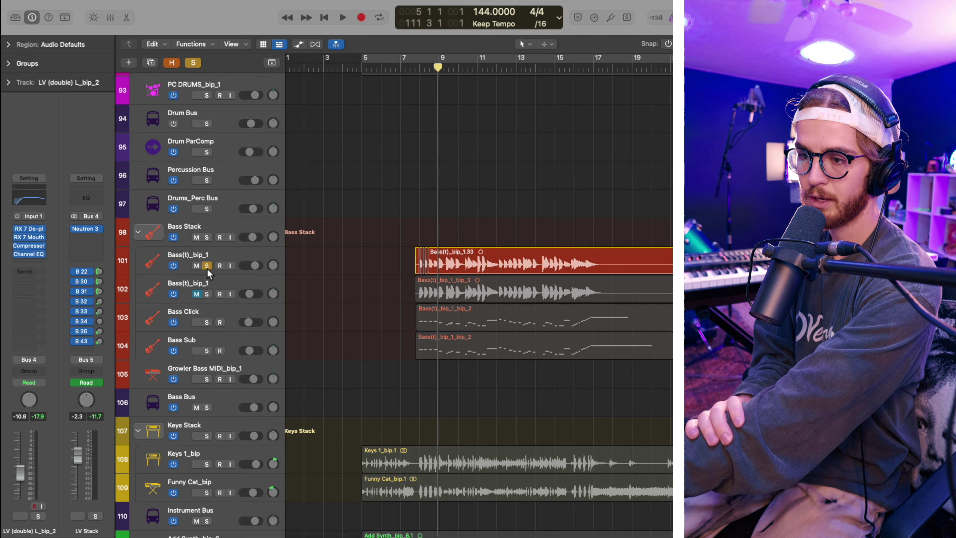
pyautogui.click(207, 322)
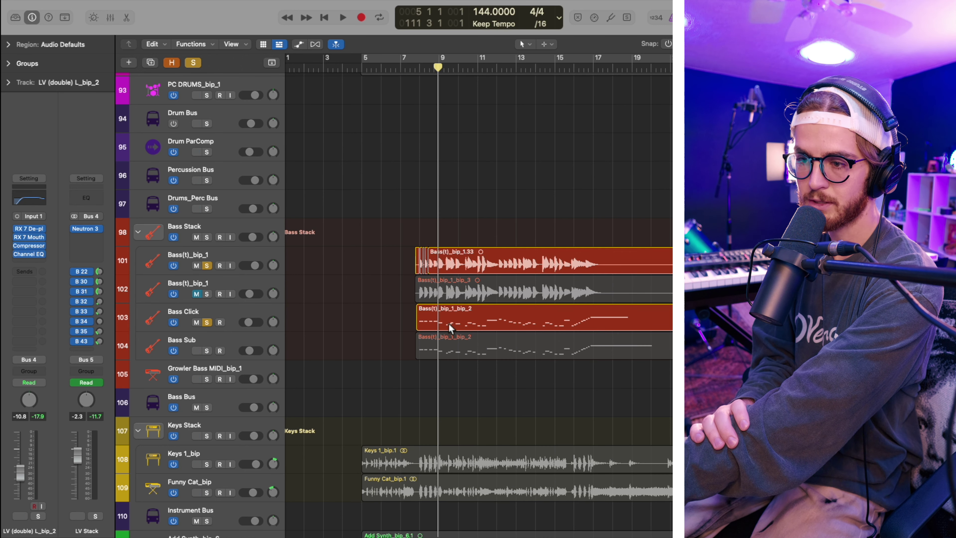
pyautogui.click(558, 319)
pyautogui.scroll(-3, 558, 319)
pyautogui.click(228, 230)
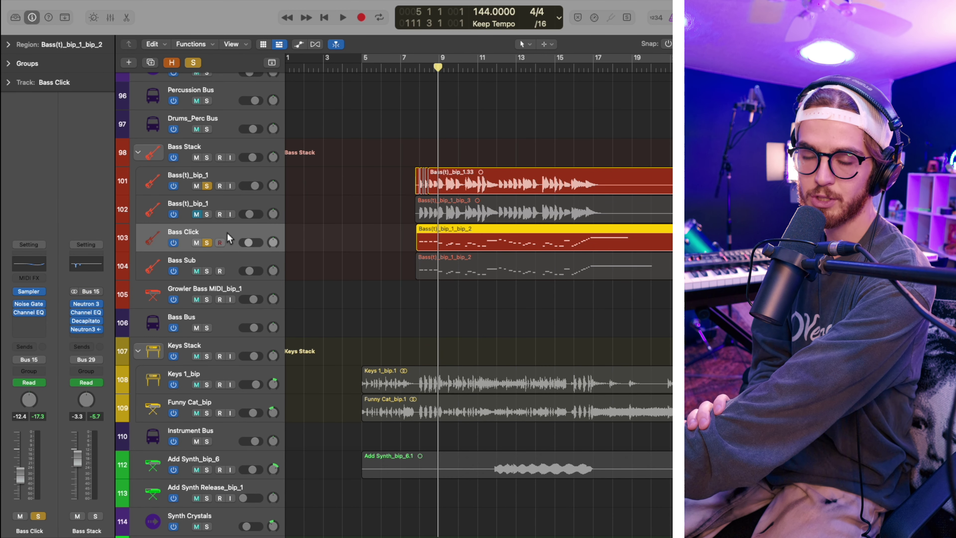
pyautogui.press('space')
pyautogui.moveTo(248, 242)
pyautogui.mouseDown()
pyautogui.moveTo(306, 240)
pyautogui.moveTo(258, 245)
pyautogui.mouseUp()
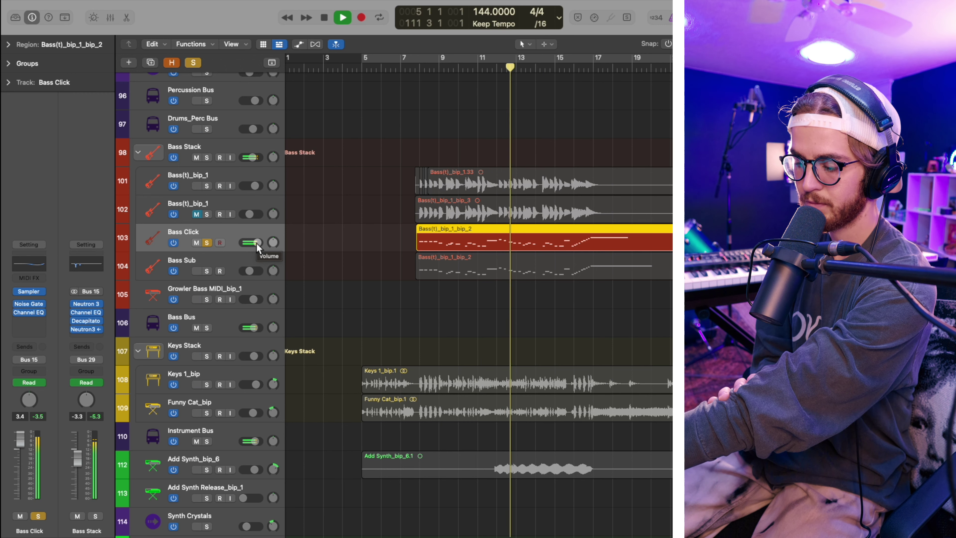
pyautogui.press('space')
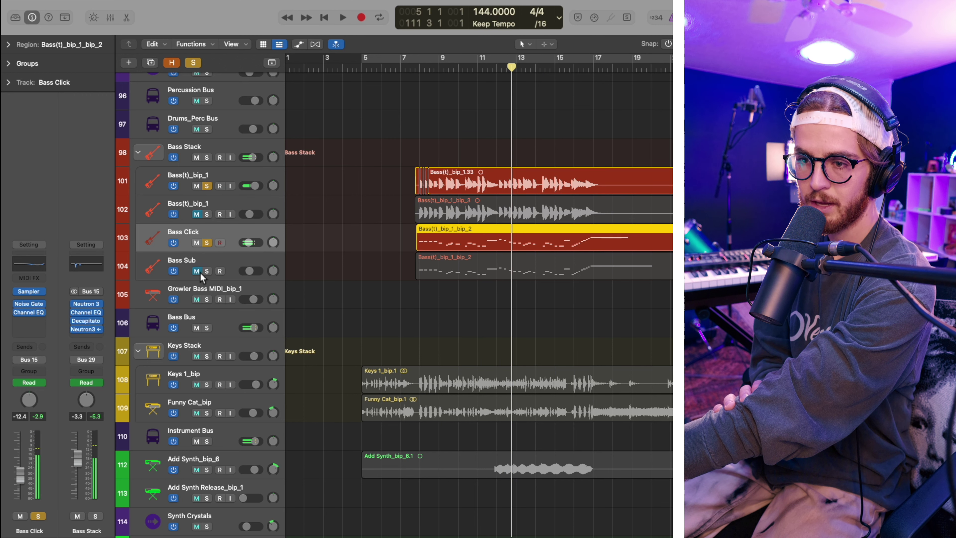
# Unmute and solo Bass Sub alone and play it from bar 8.
pyautogui.click(199, 272)
pyautogui.click(207, 242)
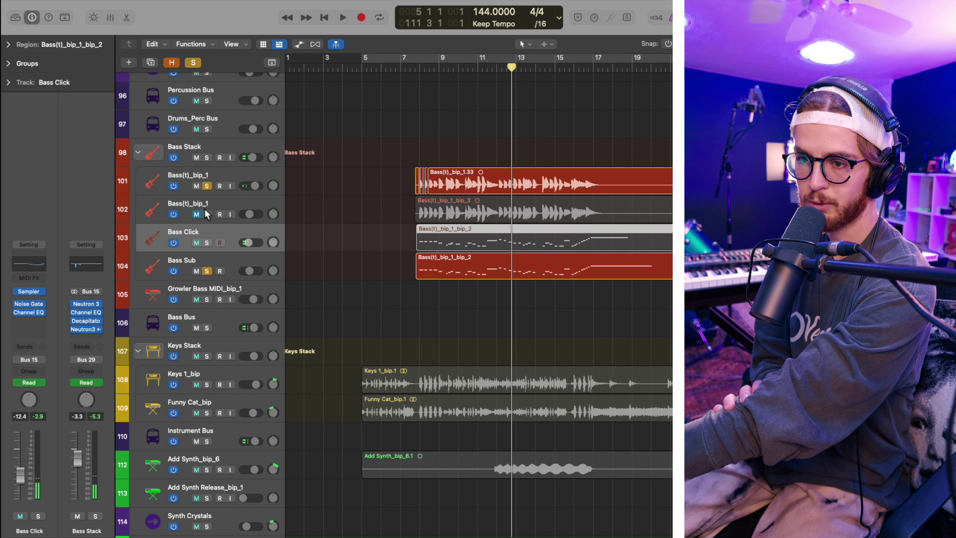
pyautogui.click(207, 186)
pyautogui.click(428, 68)
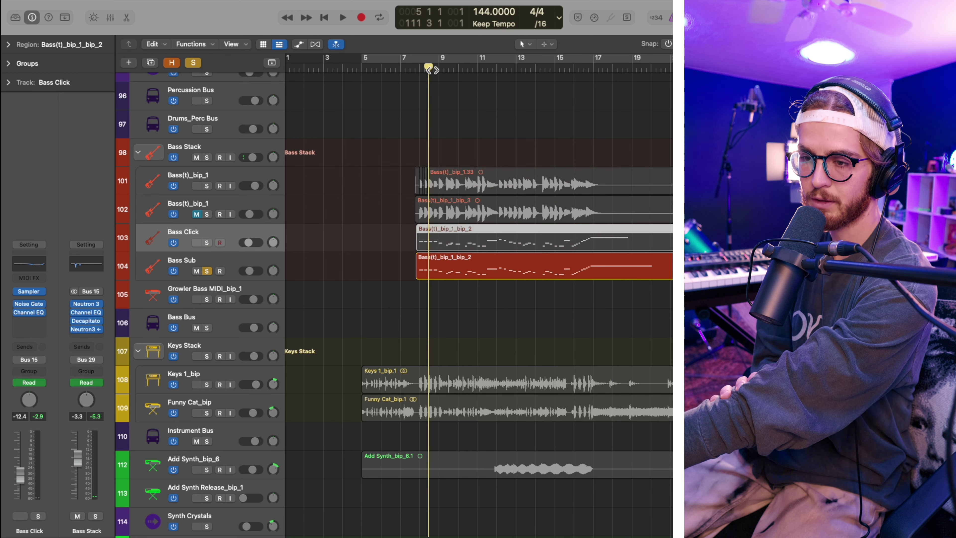
pyautogui.click(249, 271)
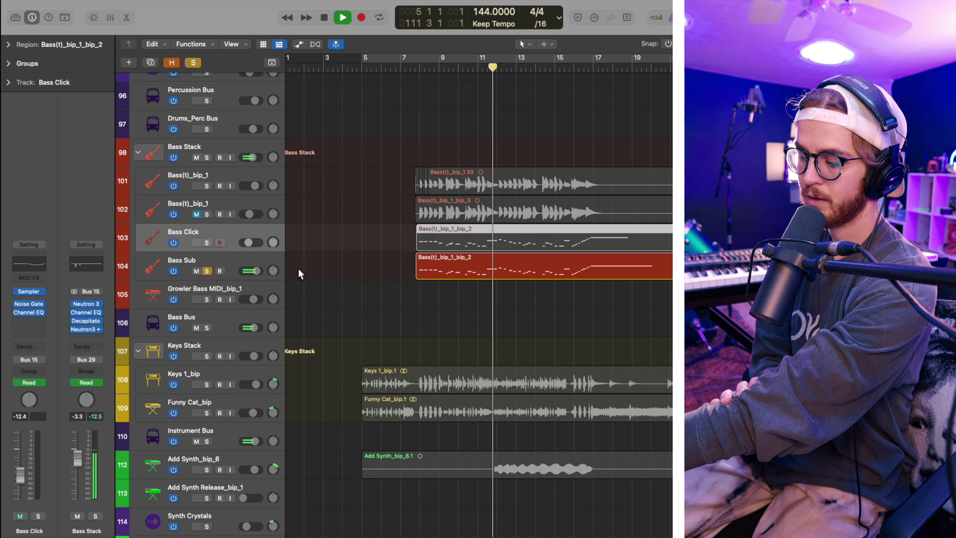
pyautogui.press('space')
# Play Bass(t)_bip_1, Bass Click and Bass Sub soloed together, then clear their solos.
pyautogui.click(438, 182)
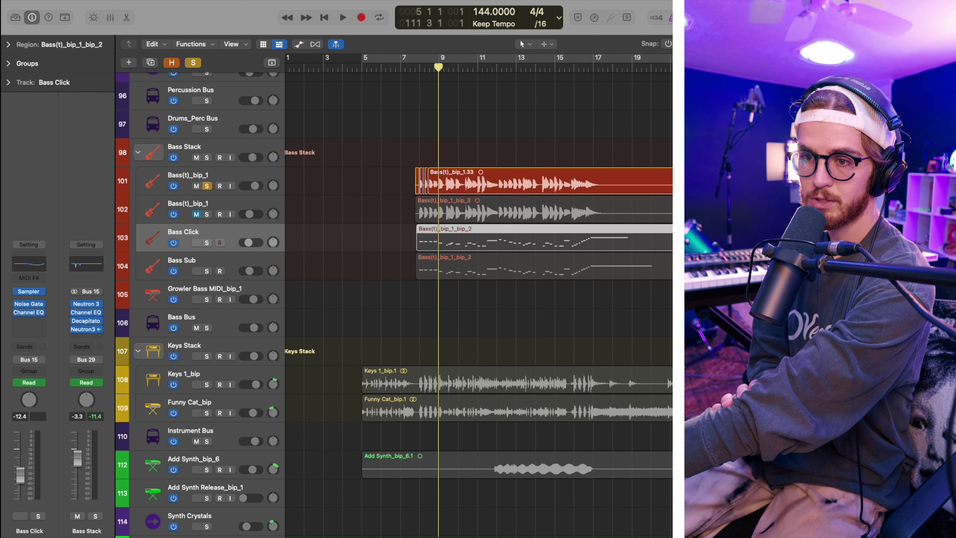
pyautogui.click(208, 186)
pyautogui.click(207, 186)
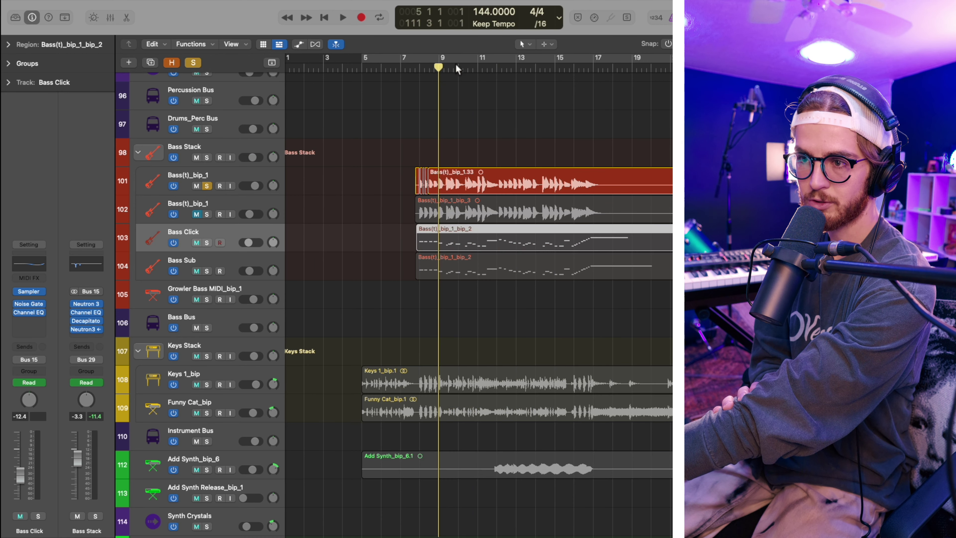
pyautogui.press('space')
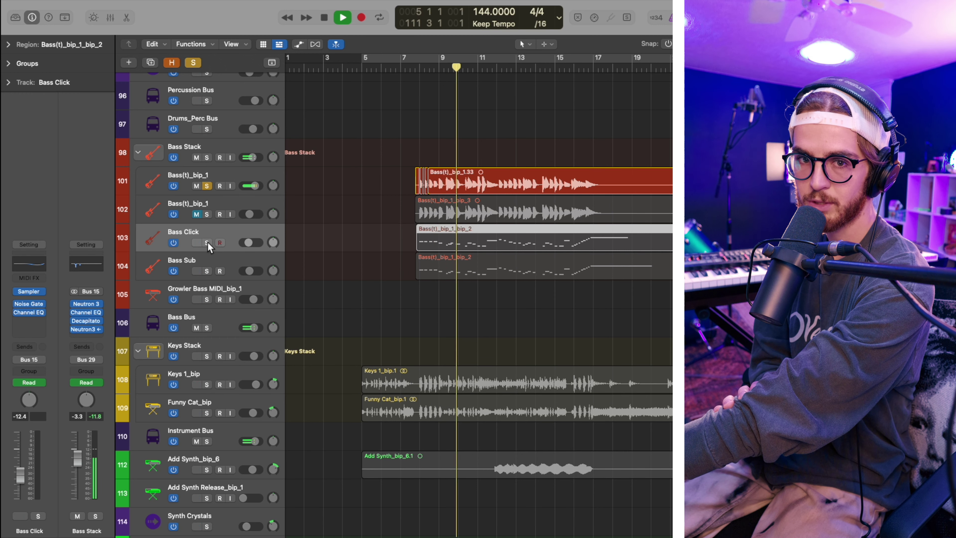
pyautogui.moveTo(208, 242); pyautogui.dragTo(208, 271)
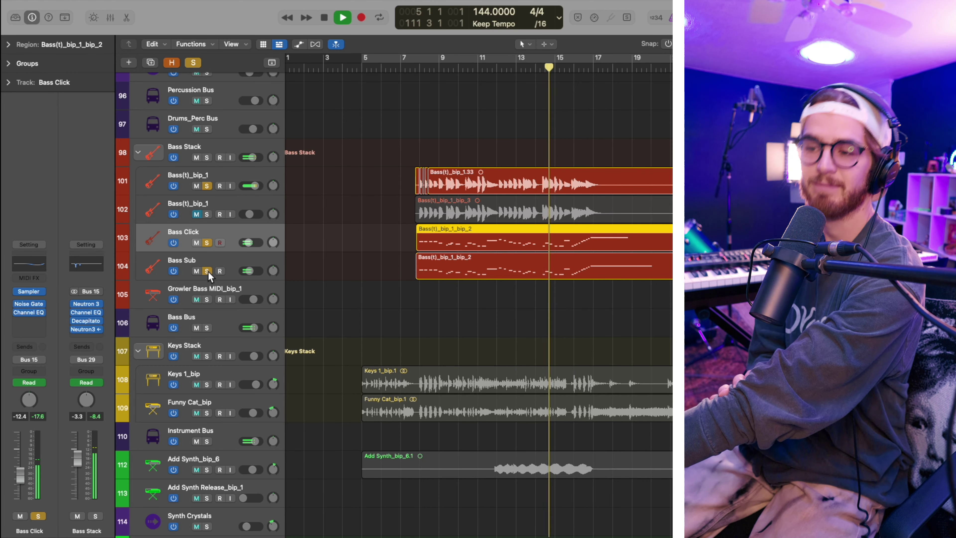
pyautogui.press('space')
pyautogui.moveTo(207, 186); pyautogui.dragTo(206, 271)
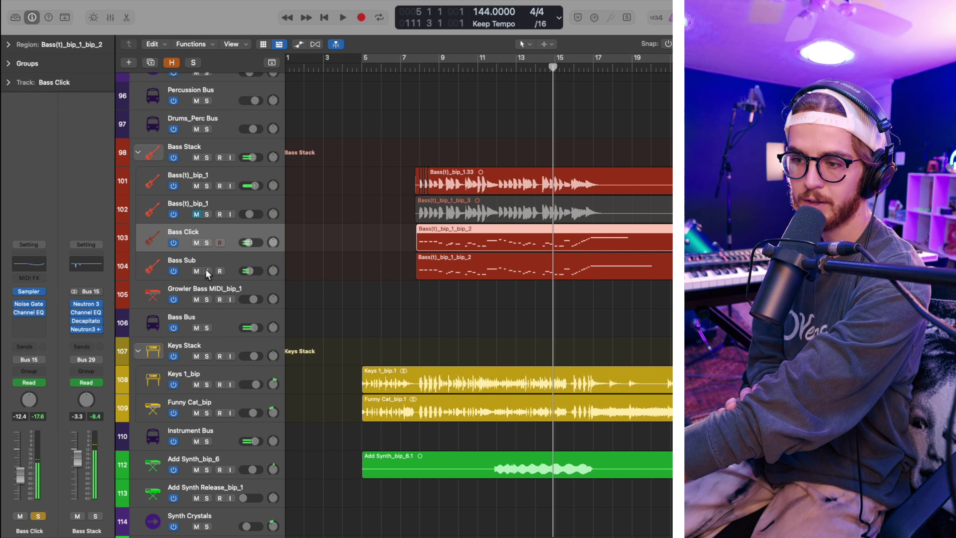
# Solo Keys 1_bip and play it from around bar 9.
pyautogui.scroll(-3, 245, 308)
pyautogui.click(206, 319)
pyautogui.click(457, 68)
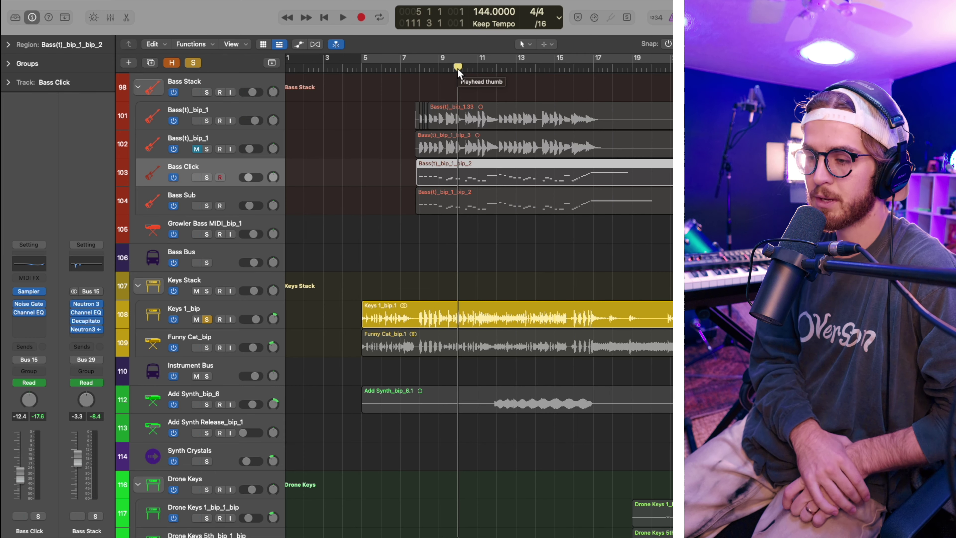
pyautogui.press('space')
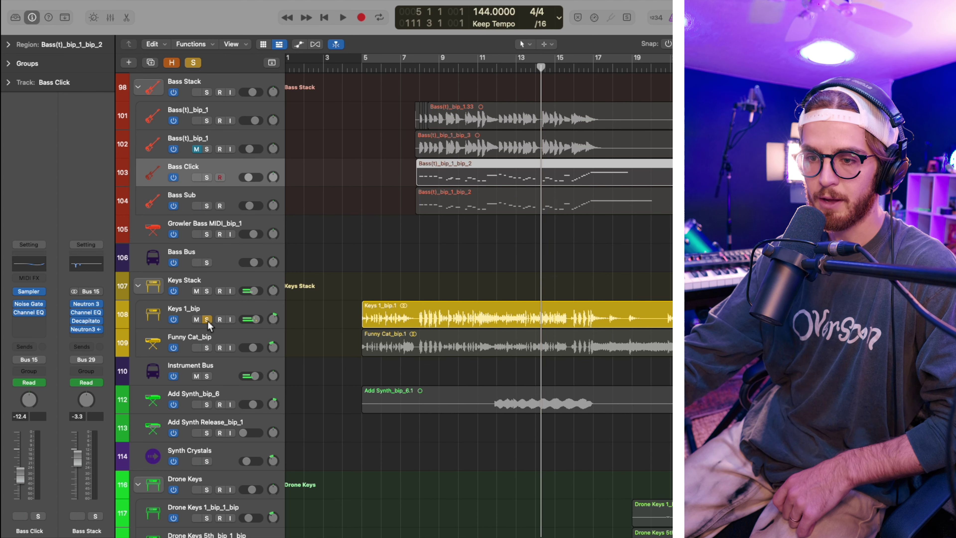
# Switch the solo to Funny Cat_bip, play from bar 5, then add Keys 1_bip to the solo.
pyautogui.click(206, 319)
pyautogui.click(208, 348)
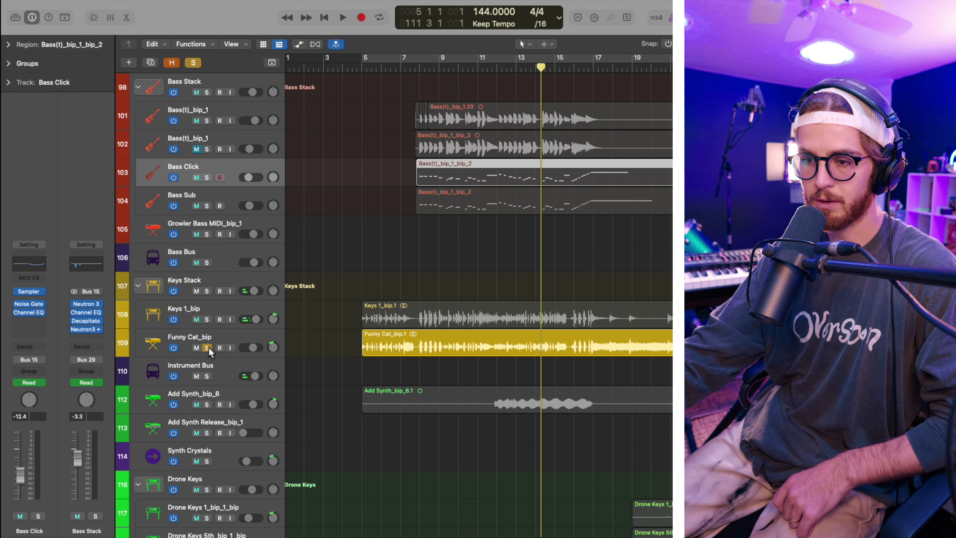
pyautogui.click(370, 70)
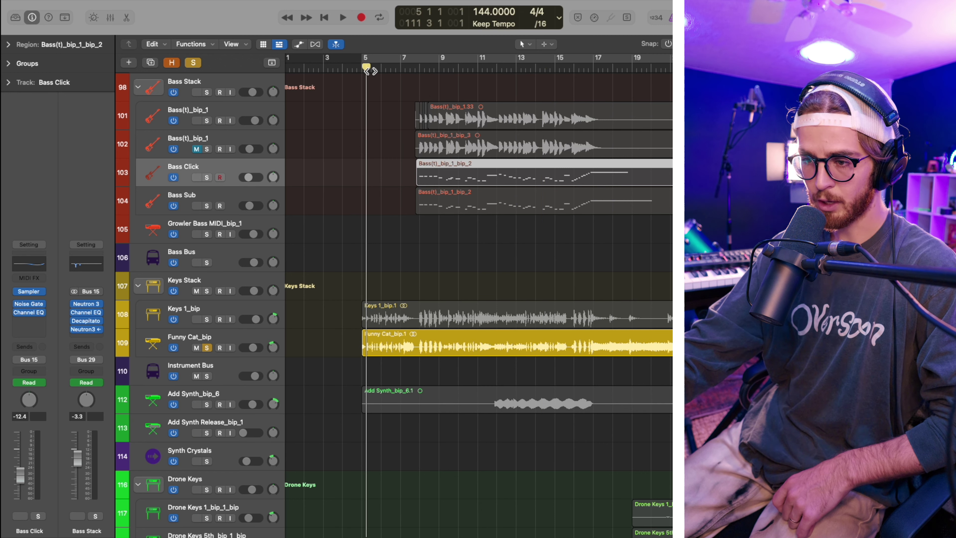
pyautogui.press('space')
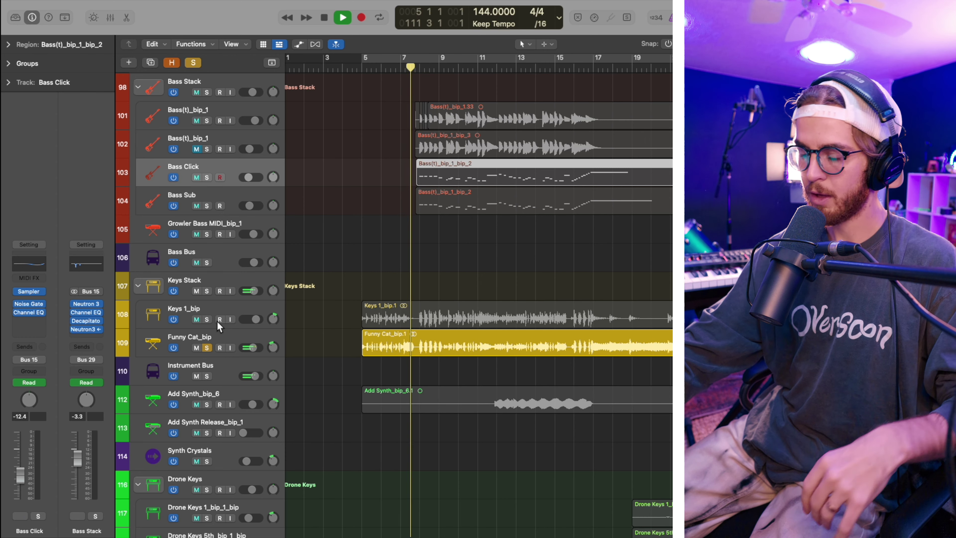
pyautogui.press('space')
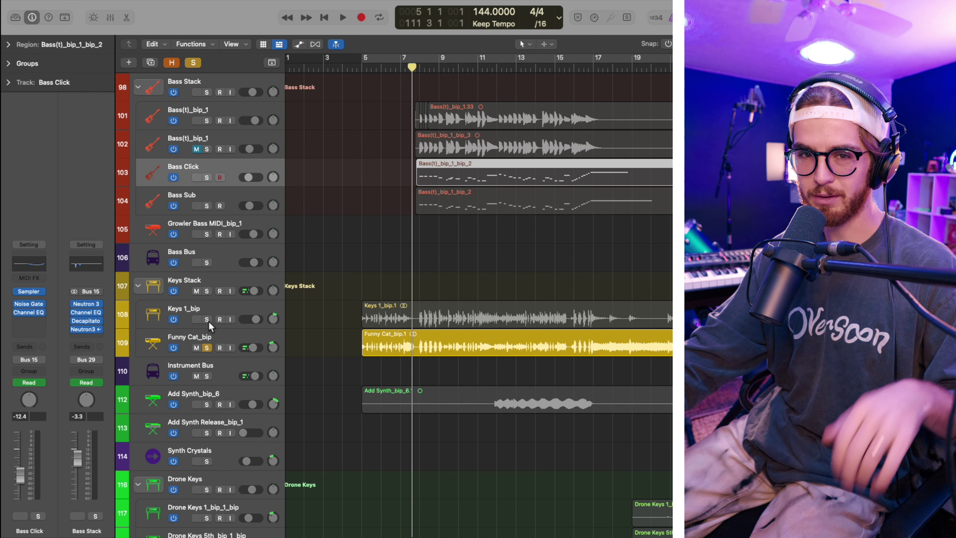
pyautogui.click(207, 319)
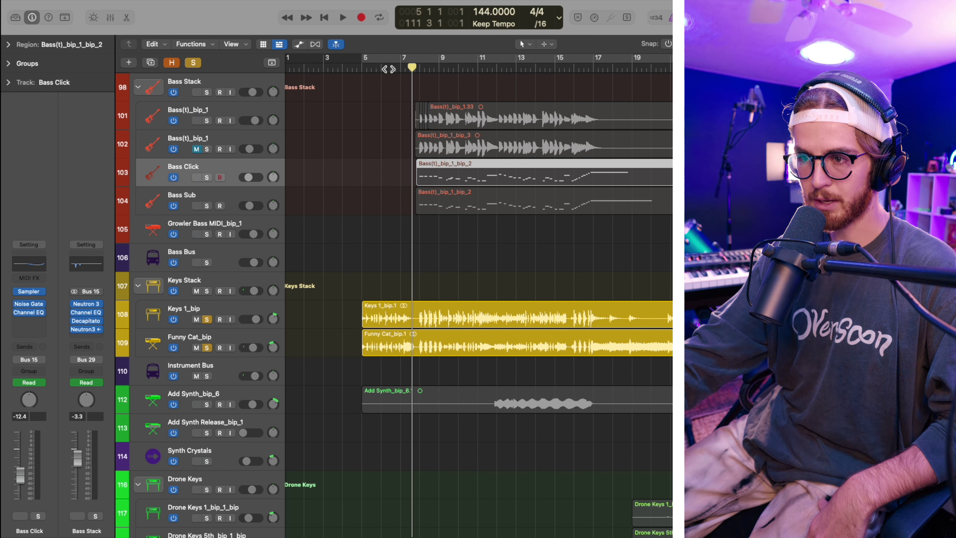
pyautogui.click(381, 70)
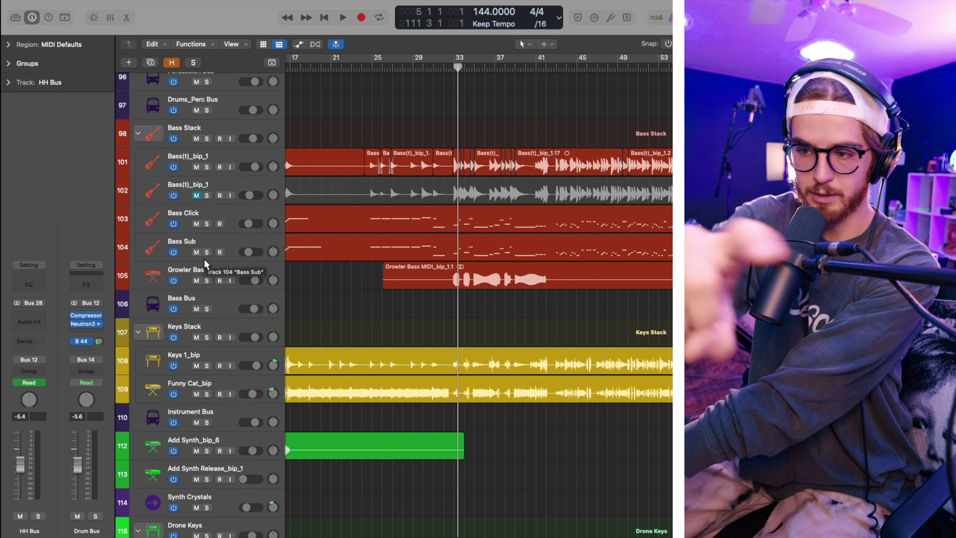
# Solo Growler Bass MIDI_bip_1 and play it from just before bar 32.
pyautogui.click(207, 280)
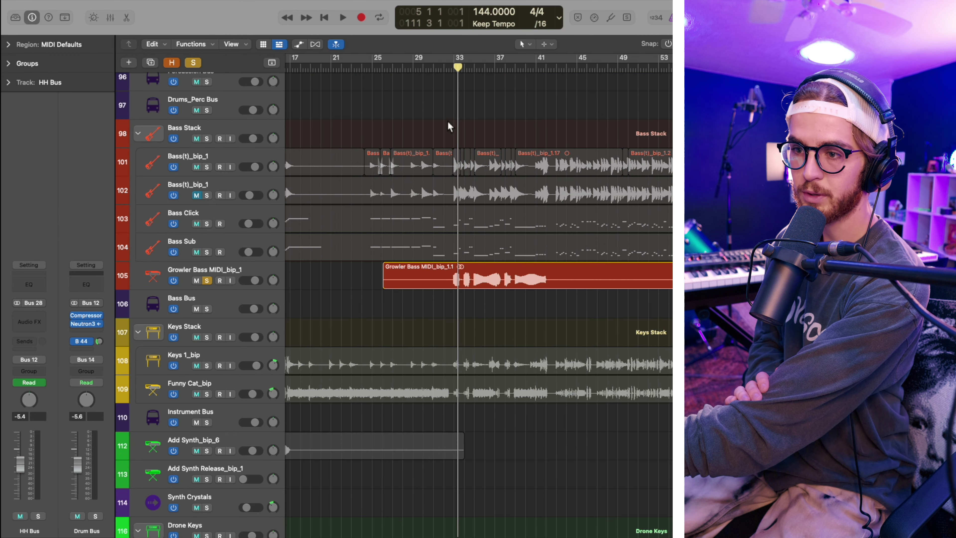
pyautogui.moveTo(457, 69); pyautogui.dragTo(451, 69)
pyautogui.press('super+Left')
pyautogui.press('super+Left')
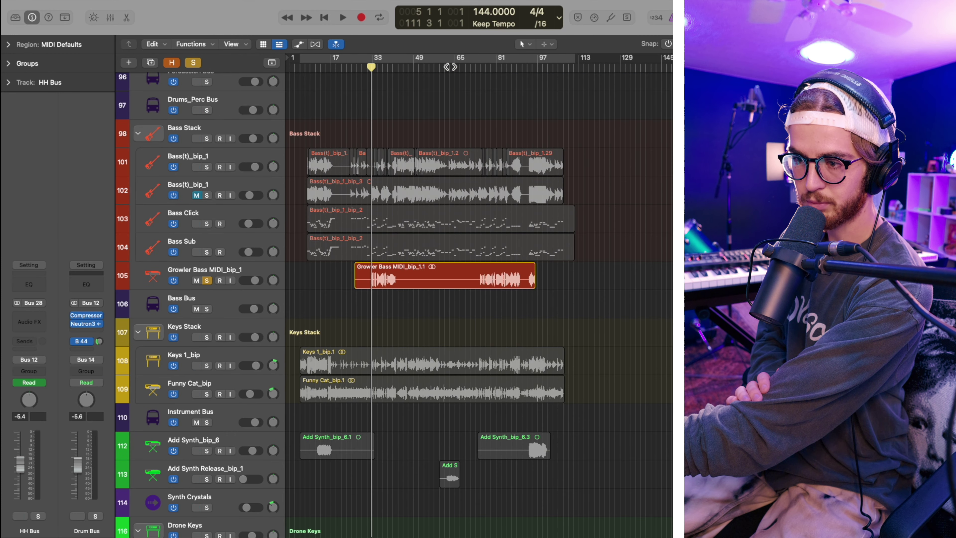
pyautogui.press('super+Right')
pyautogui.press('super+Right')
pyautogui.press('super+Right')
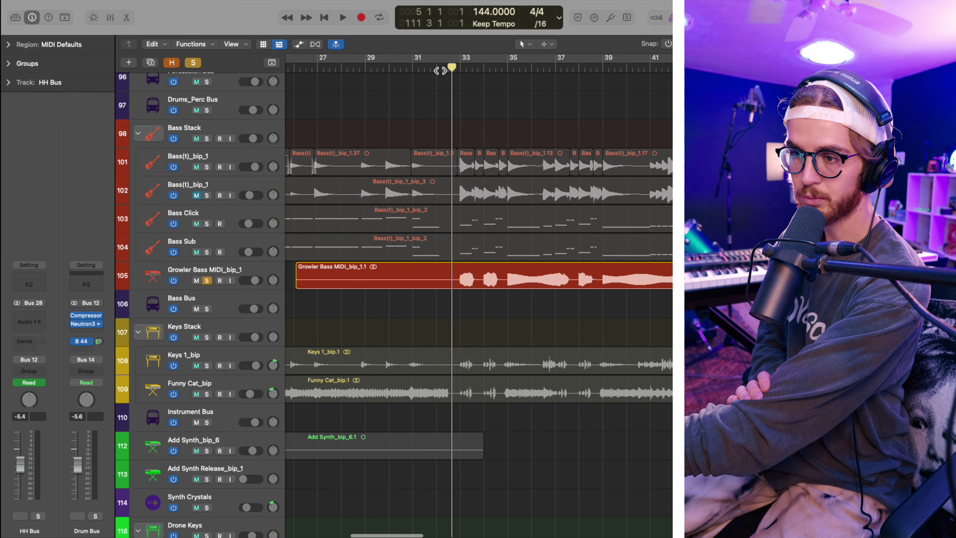
pyautogui.click(429, 68)
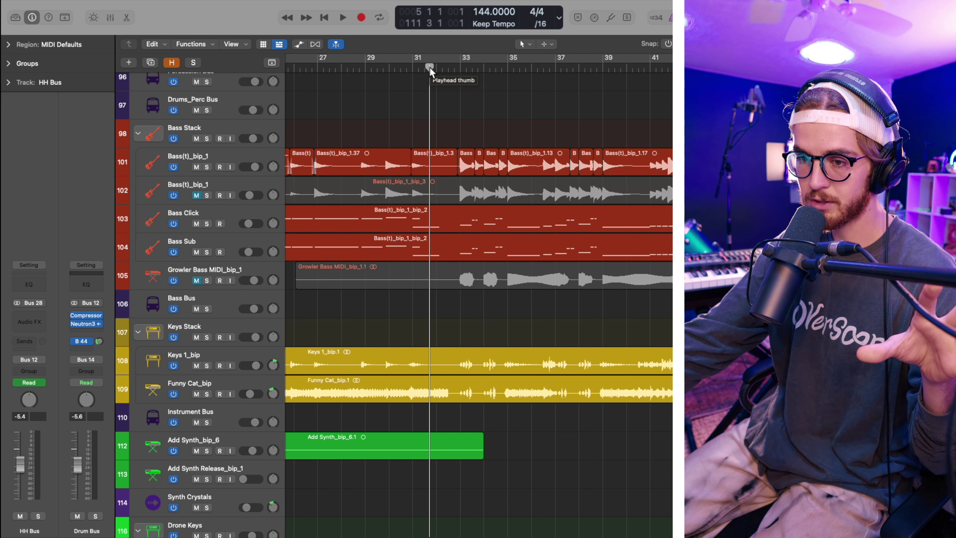
pyautogui.press('space')
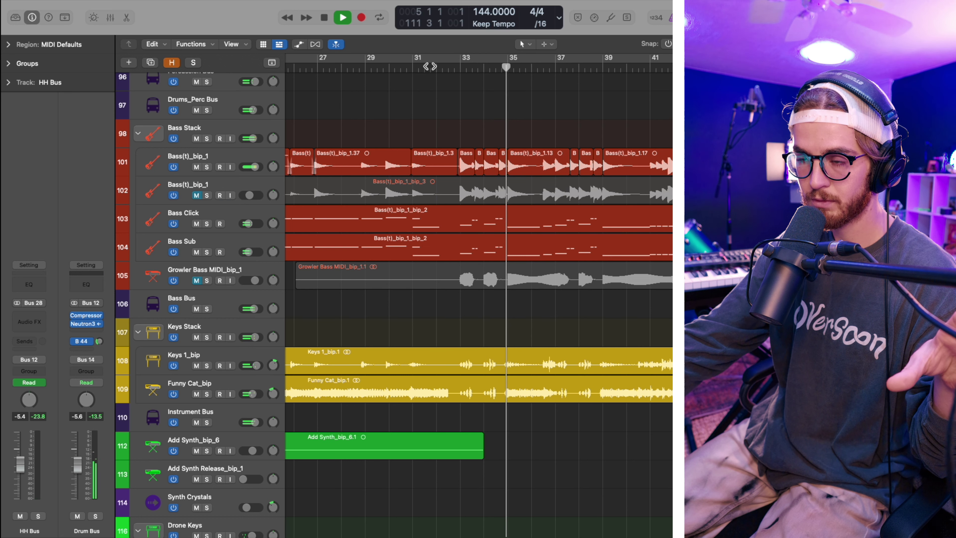
pyautogui.press('space')
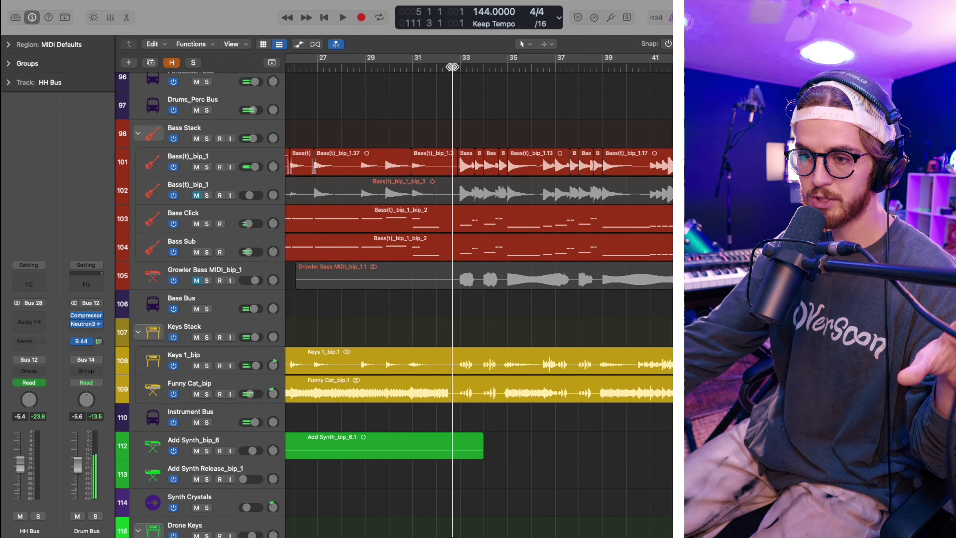
# Unmute Growler Bass MIDI_bip_1 and audition it soloed.
pyautogui.click(196, 281)
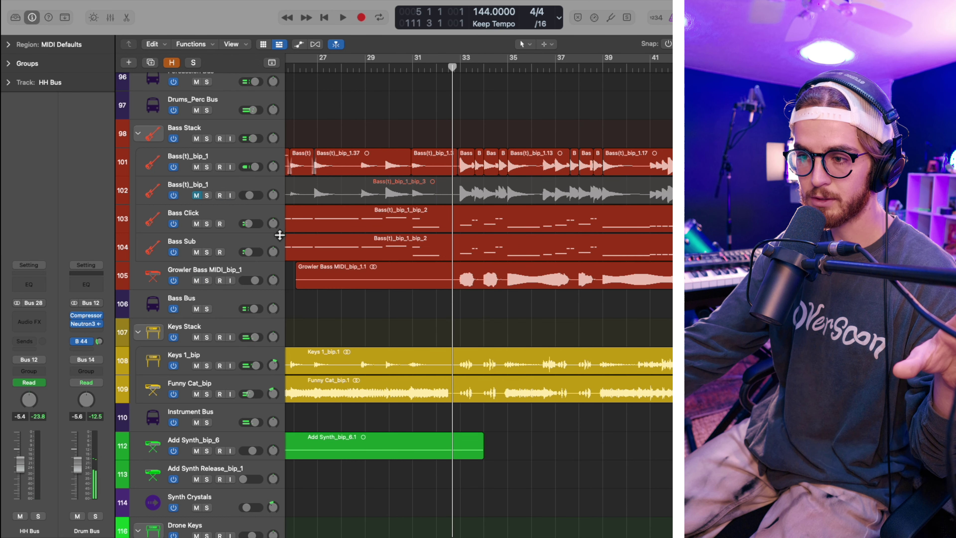
pyautogui.click(206, 280)
pyautogui.press('space')
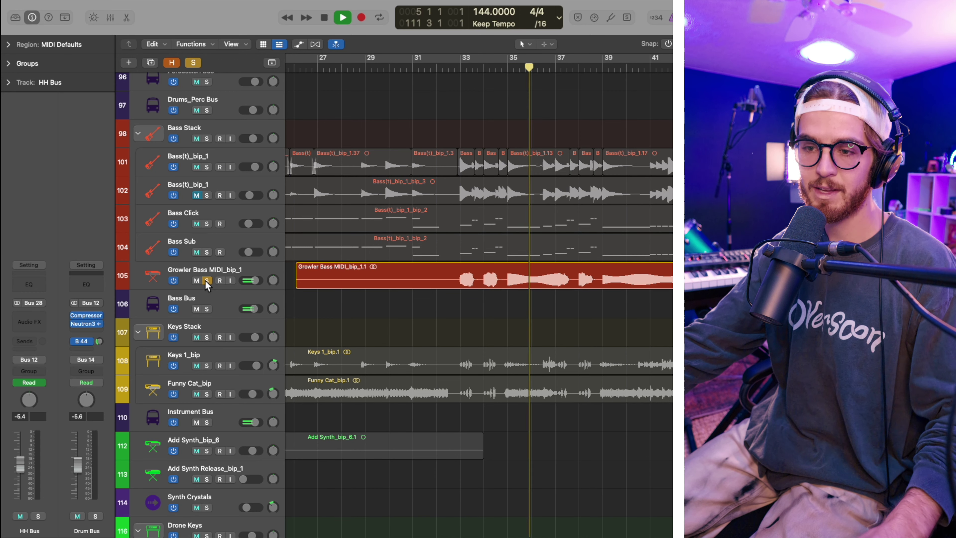
pyautogui.press('space')
# Turn off the growler bass solo and play the full mix from about bar 32.
pyautogui.click(207, 281)
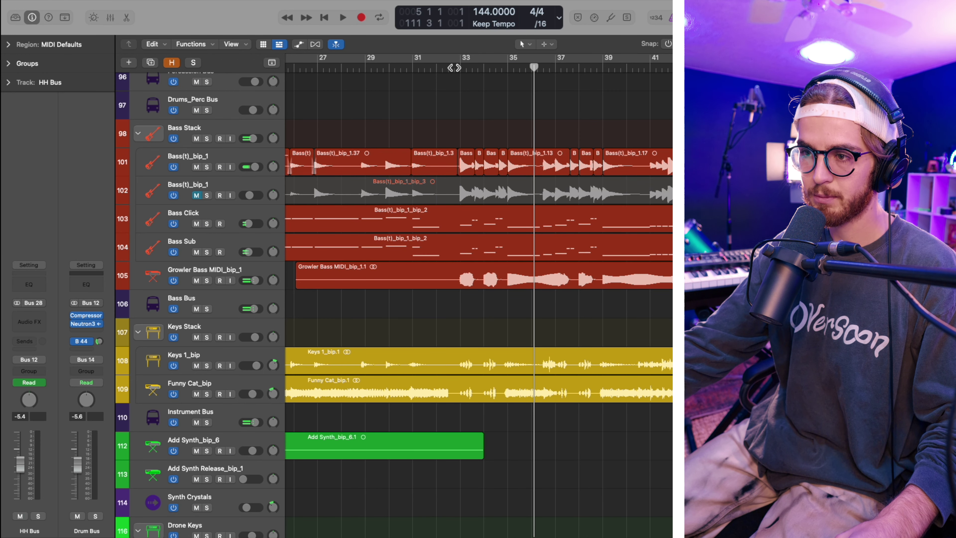
pyautogui.click(450, 69)
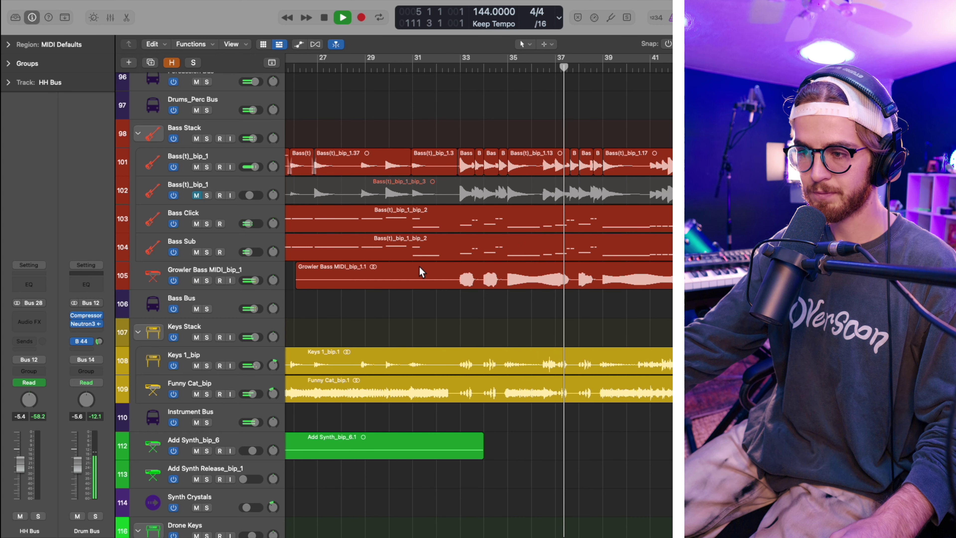
pyautogui.press('space')
pyautogui.scroll(-10, 419, 266)
# Place the playhead near bar 2 and play with the bass, keys and synth solos engaged.
pyautogui.scroll(-5, 420, 266)
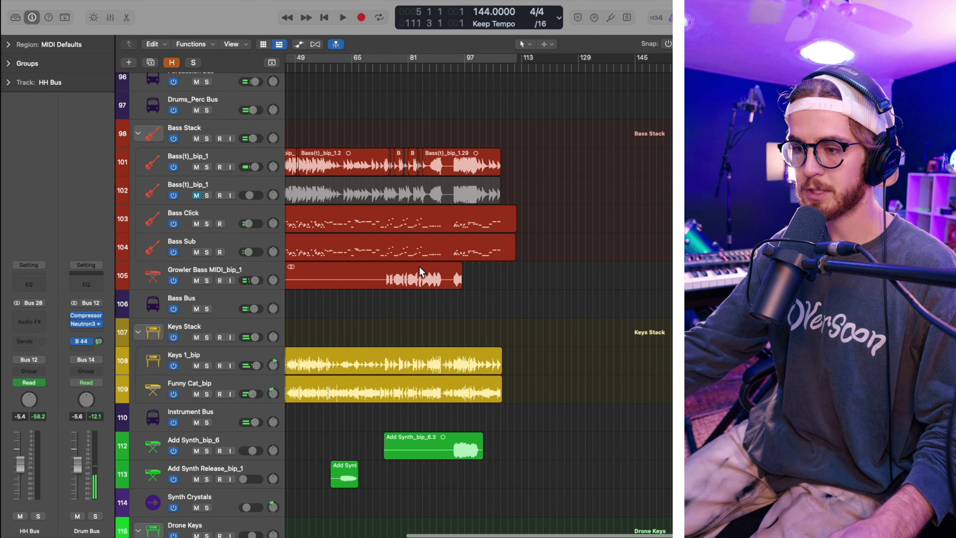
pyautogui.scroll(5, 419, 266)
pyautogui.scroll(-3, 419, 266)
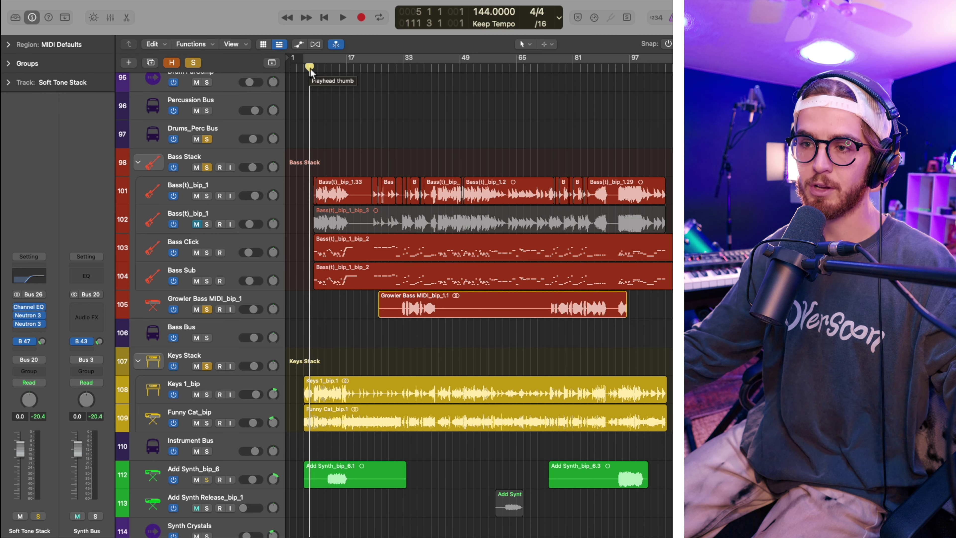
pyautogui.click(322, 70)
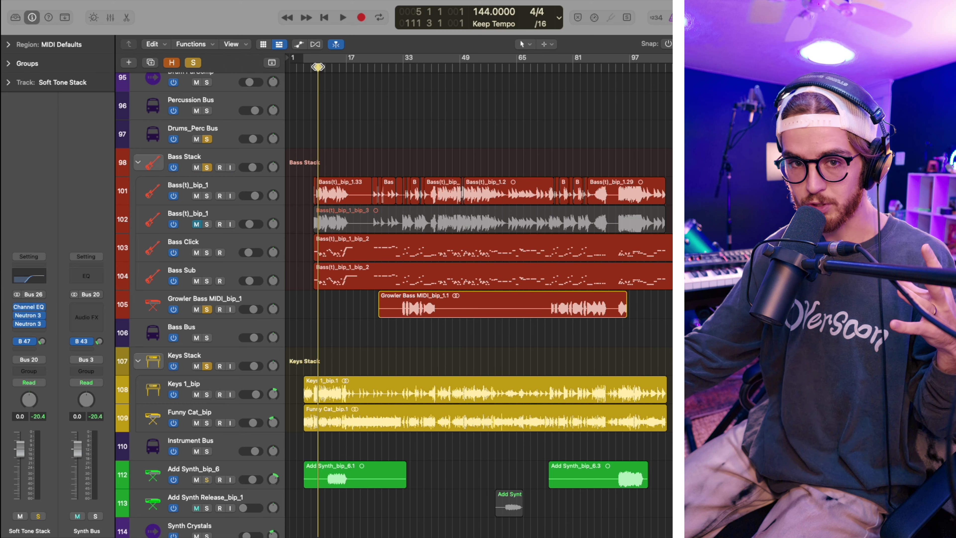
pyautogui.press('space')
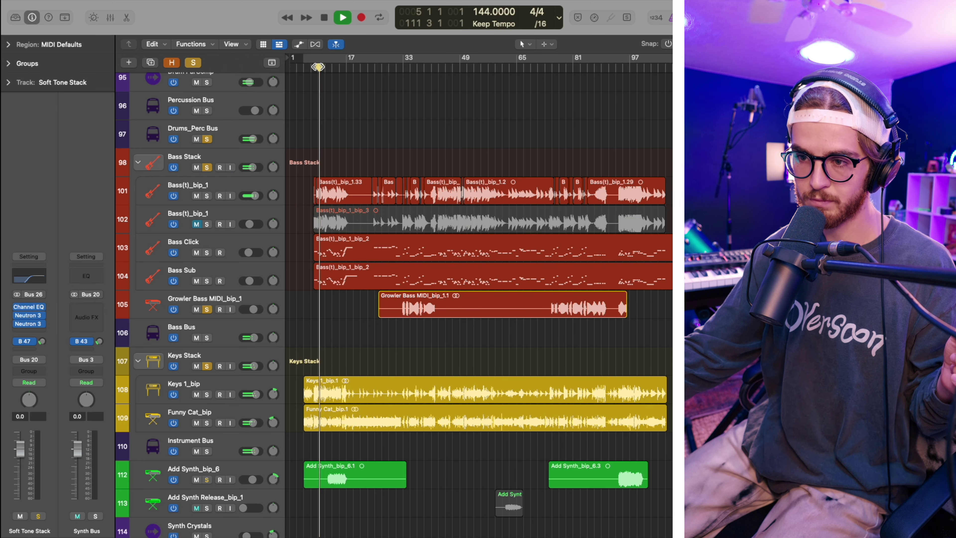